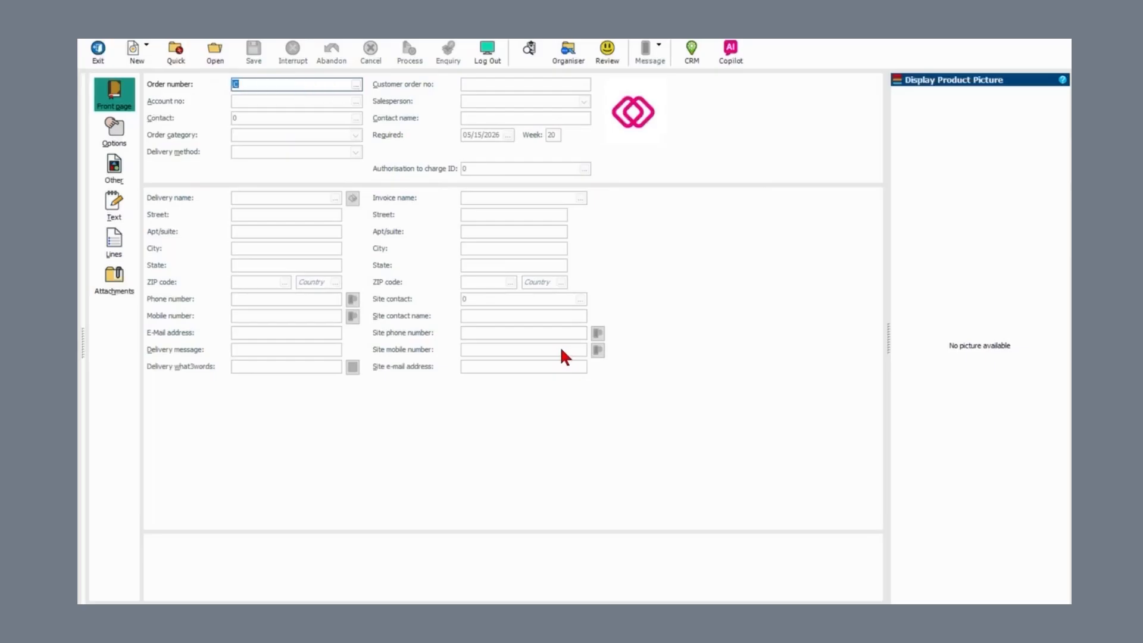
Step: Create a cash sale with one B0009001 Oatey Yellow Gas/TFE Tape at 4.00, totalling 4.29 USD
{"action": "key", "text": "Return"}
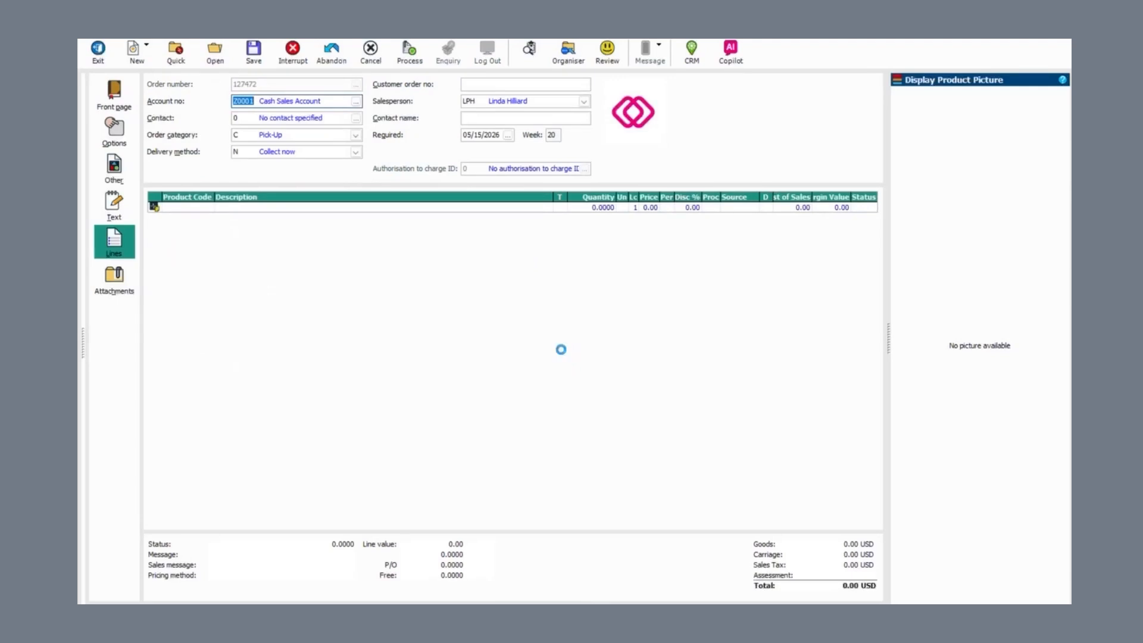
{"action": "type", "text": "B0009001"}
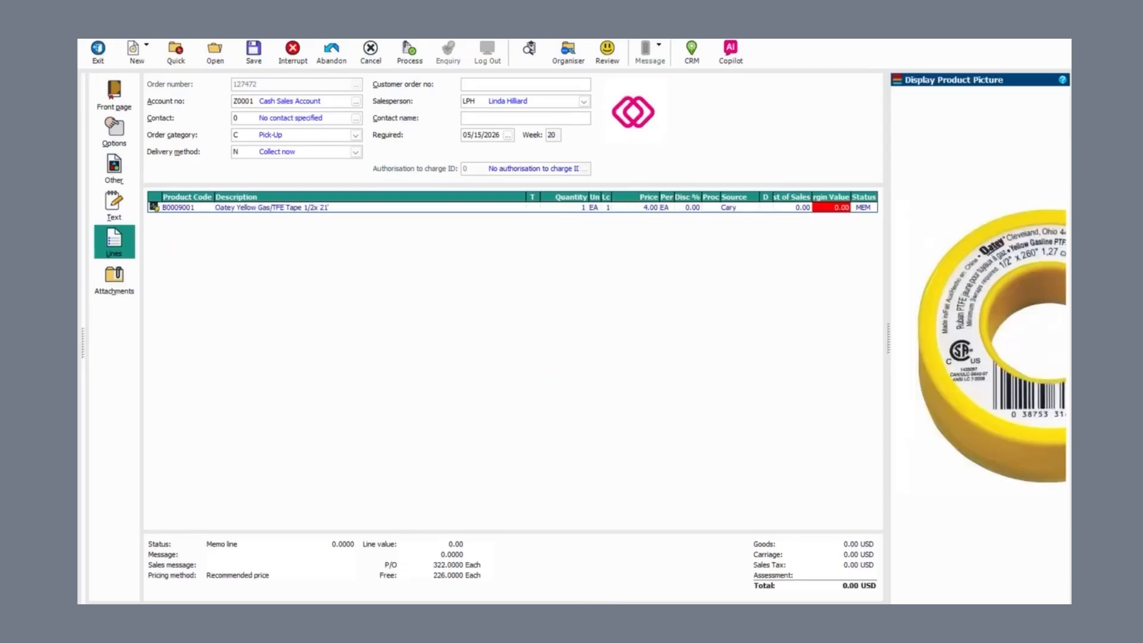
{"action": "key", "text": "Return"}
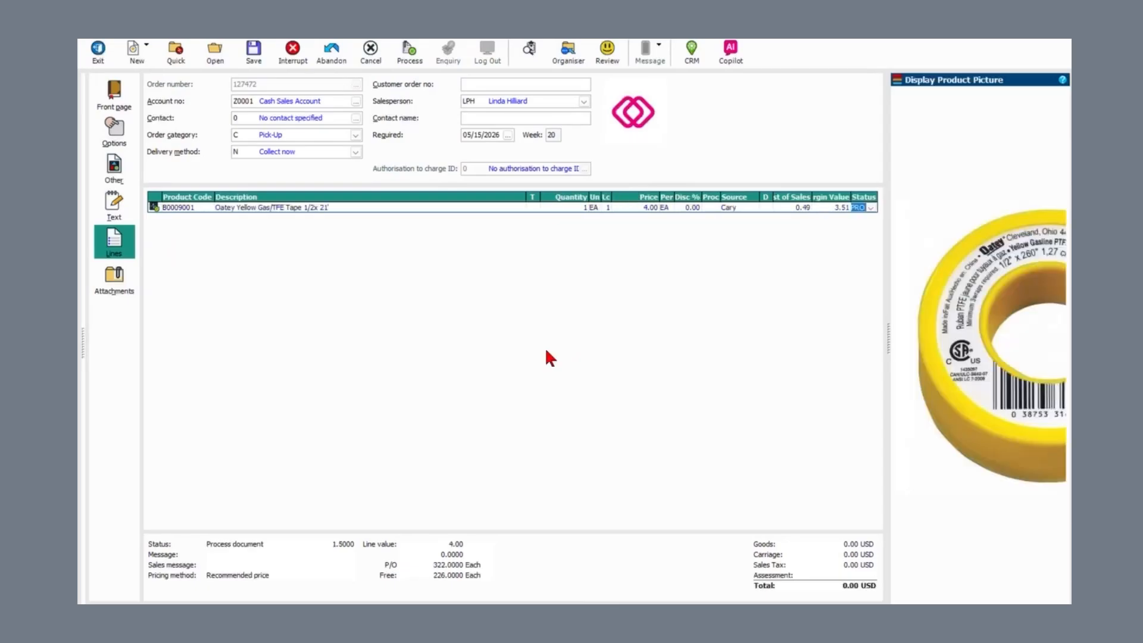
{"action": "key", "text": "Return"}
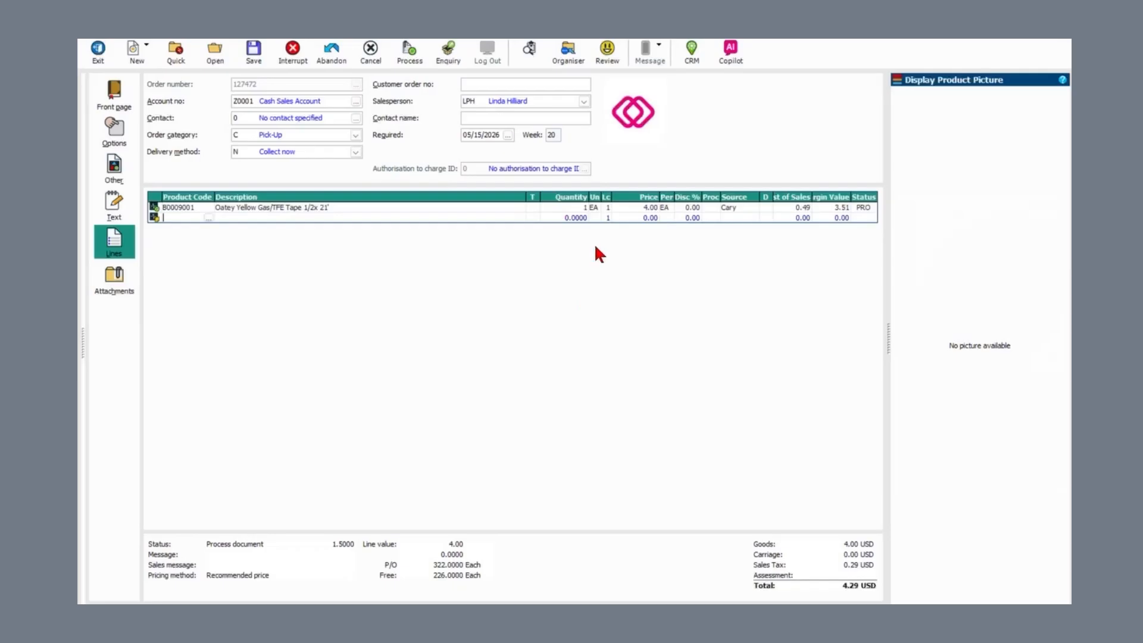
Step: Pay the 4.29 USD cash invoice by Klipboard Money card (type P) and authorise the chip-and-pin amount
{"action": "left_click", "coordinate": [406, 57]}
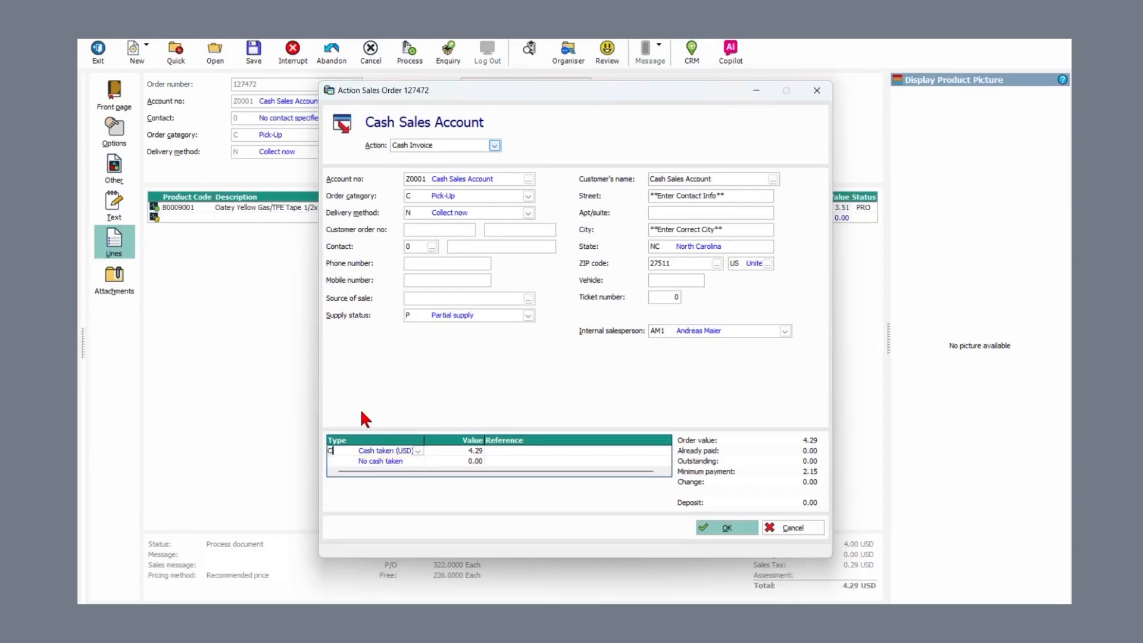
{"action": "type", "text": "N"}
{"action": "type", "text": "P"}
{"action": "left_click", "coordinate": [712, 525]}
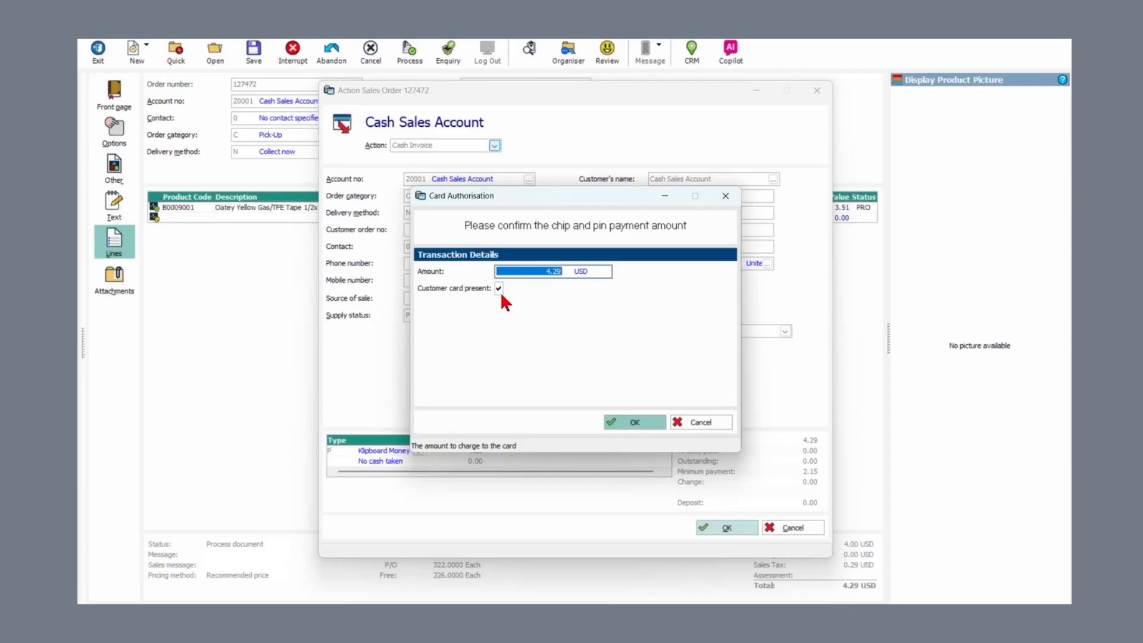
{"action": "left_click", "coordinate": [637, 422]}
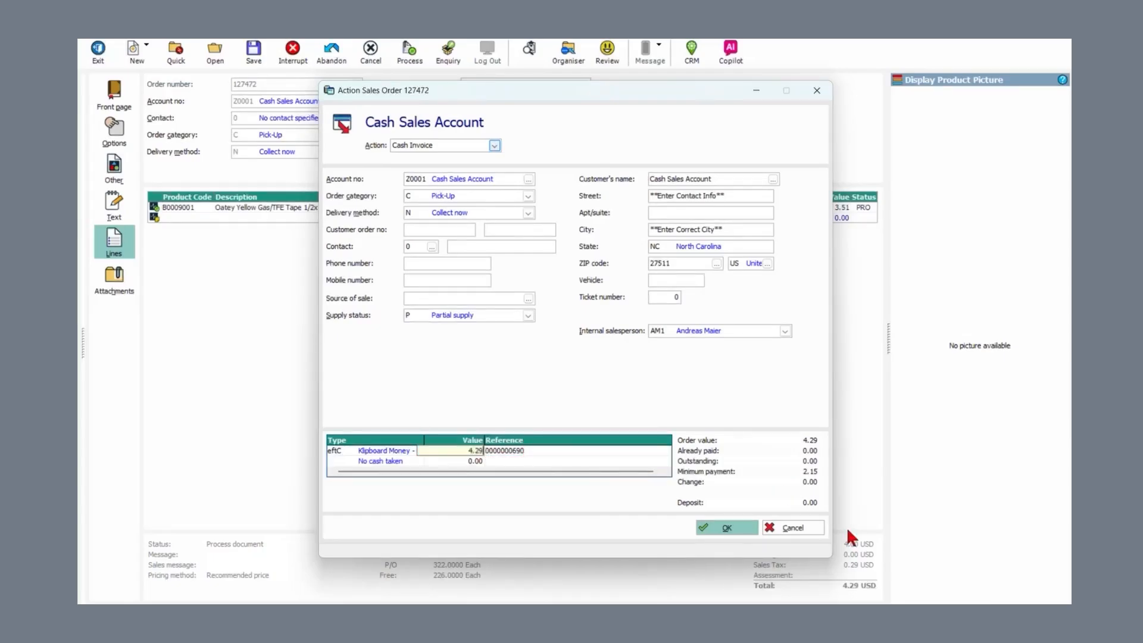
Step: Confirm the card-paid cash invoice and choose Print document for it
{"action": "left_click", "coordinate": [704, 529]}
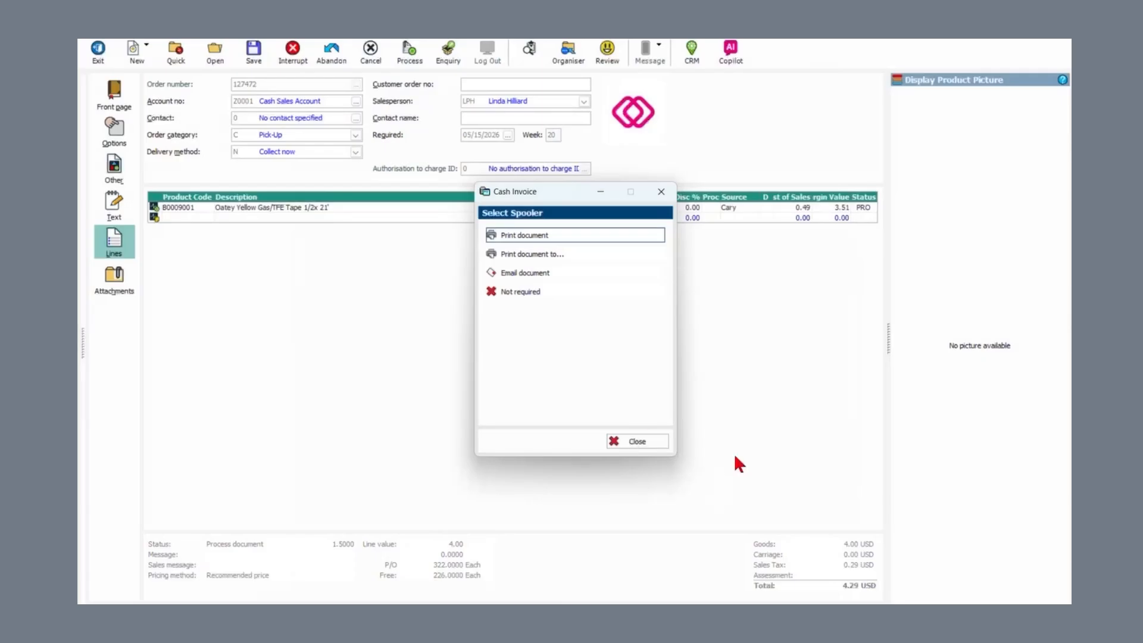
{"action": "key", "text": "Return"}
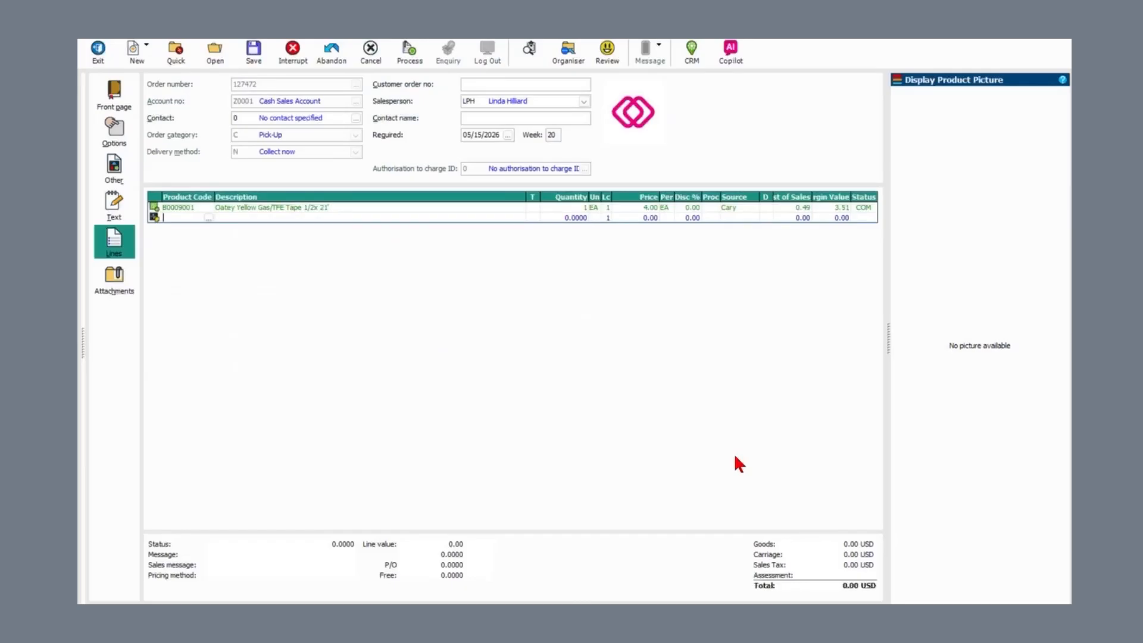
Step: Set the tape line to Credit stock (CRS), tick it for crediting, and raise a credit note
{"action": "left_click", "coordinate": [863, 208]}
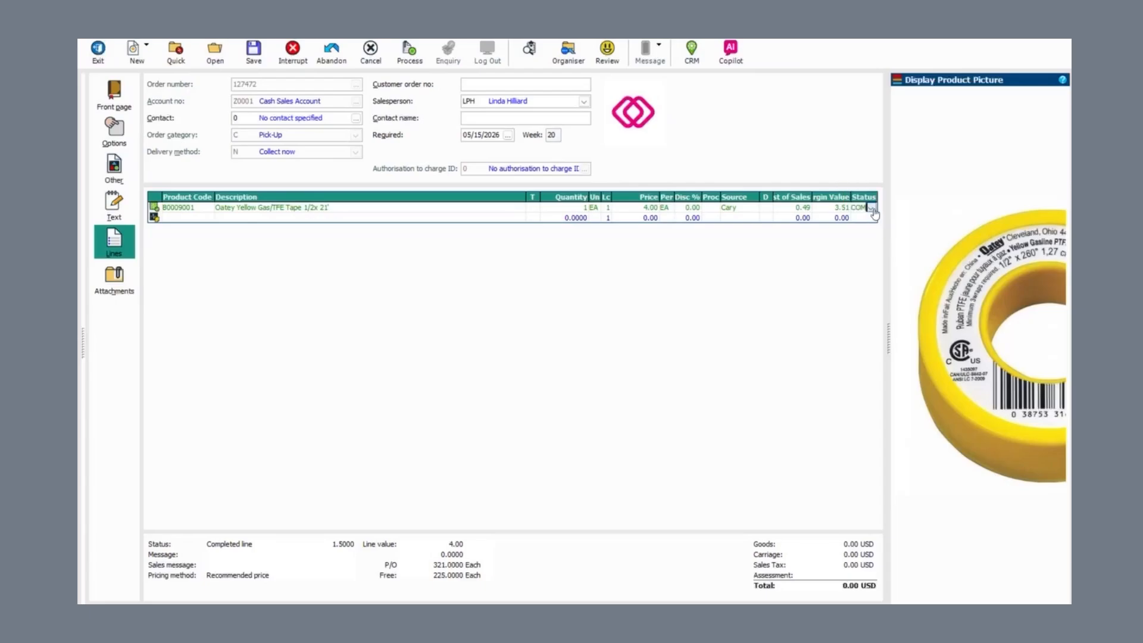
{"action": "left_click", "coordinate": [870, 208]}
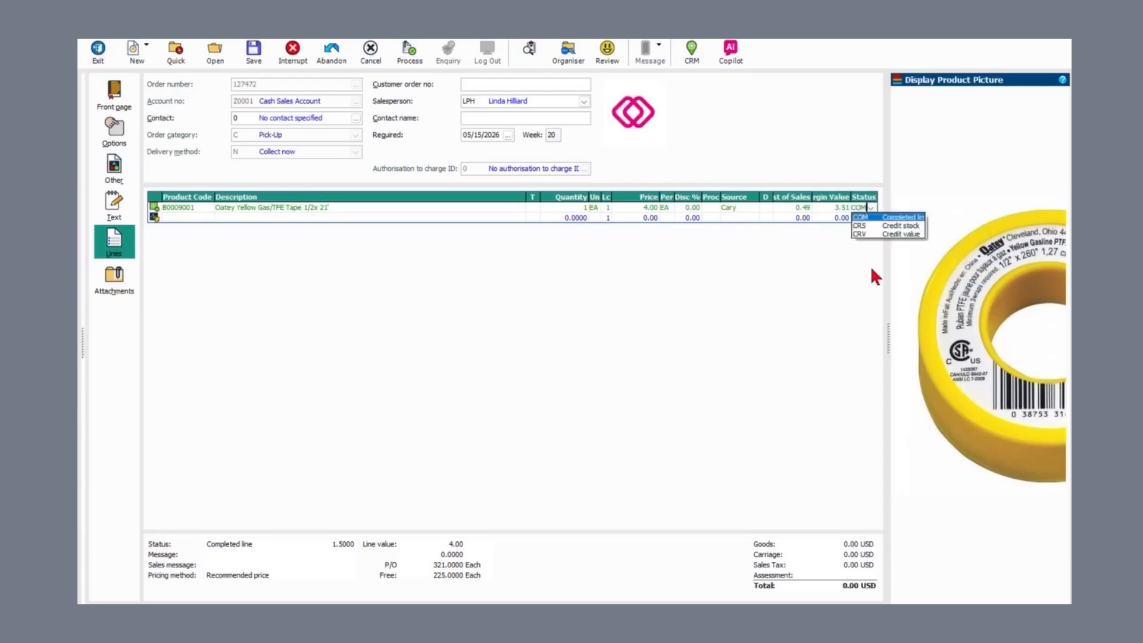
{"action": "left_click", "coordinate": [870, 226]}
{"action": "key", "text": "Return"}
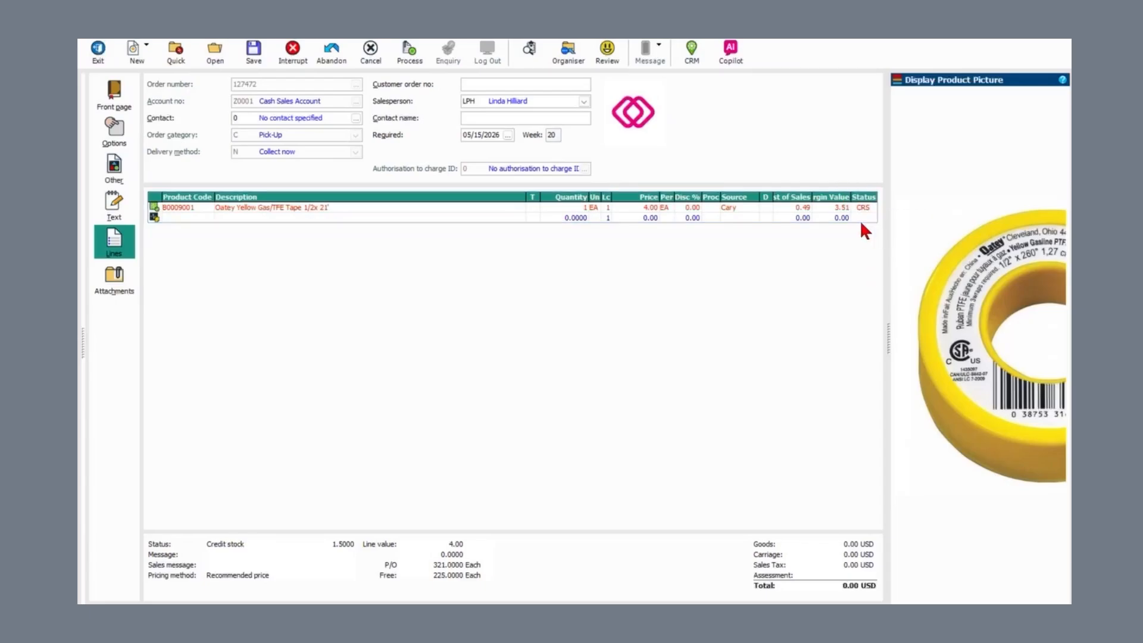
{"action": "left_click", "coordinate": [384, 332]}
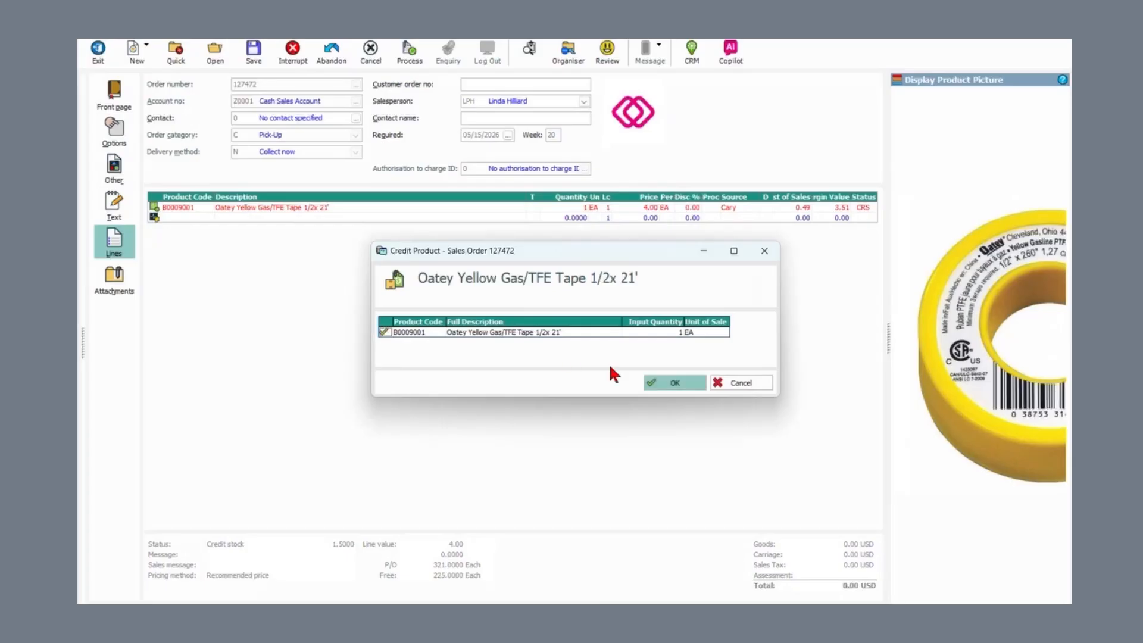
{"action": "left_click", "coordinate": [652, 387]}
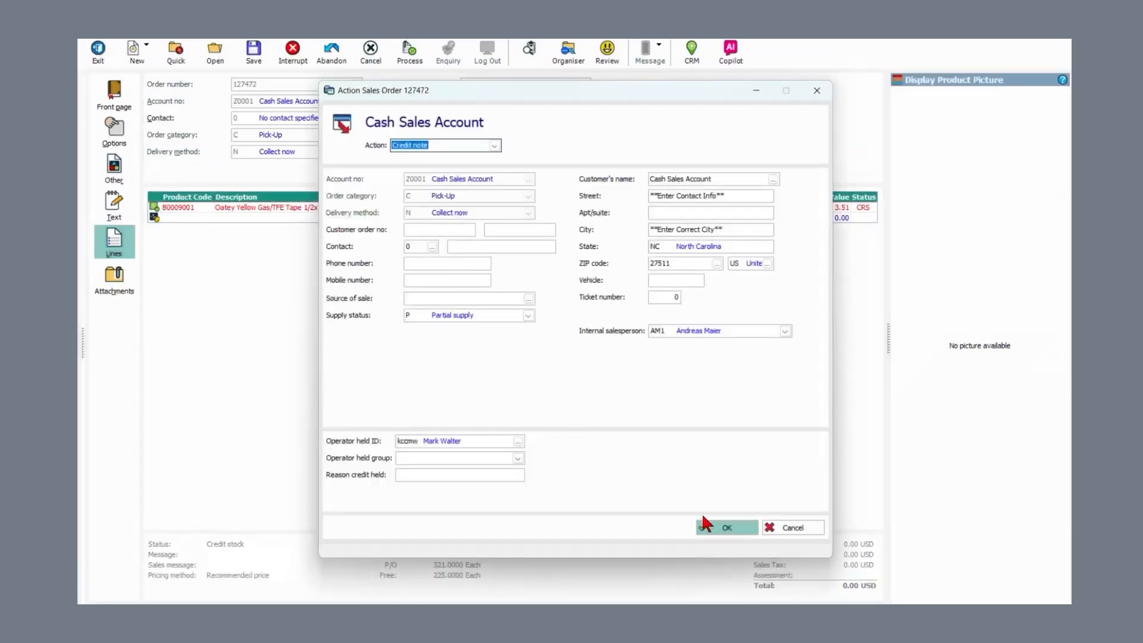
{"action": "left_click", "coordinate": [714, 527]}
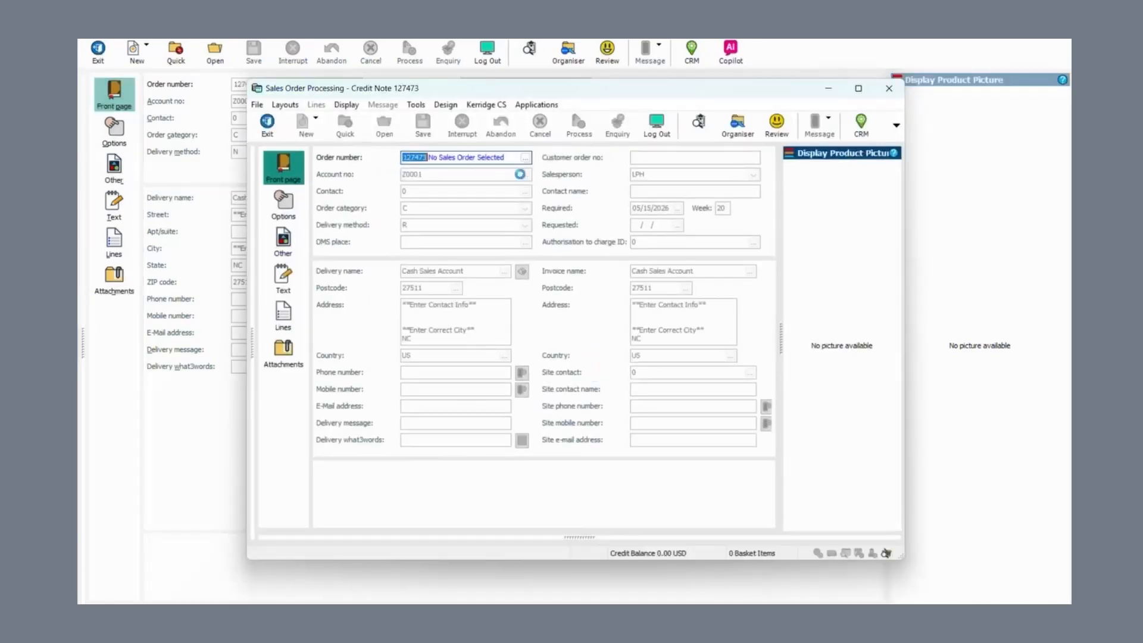
Step: Process the credit note as a Cash Refund and refund 4.29 USD to the customer's card
{"action": "left_click", "coordinate": [549, 126]}
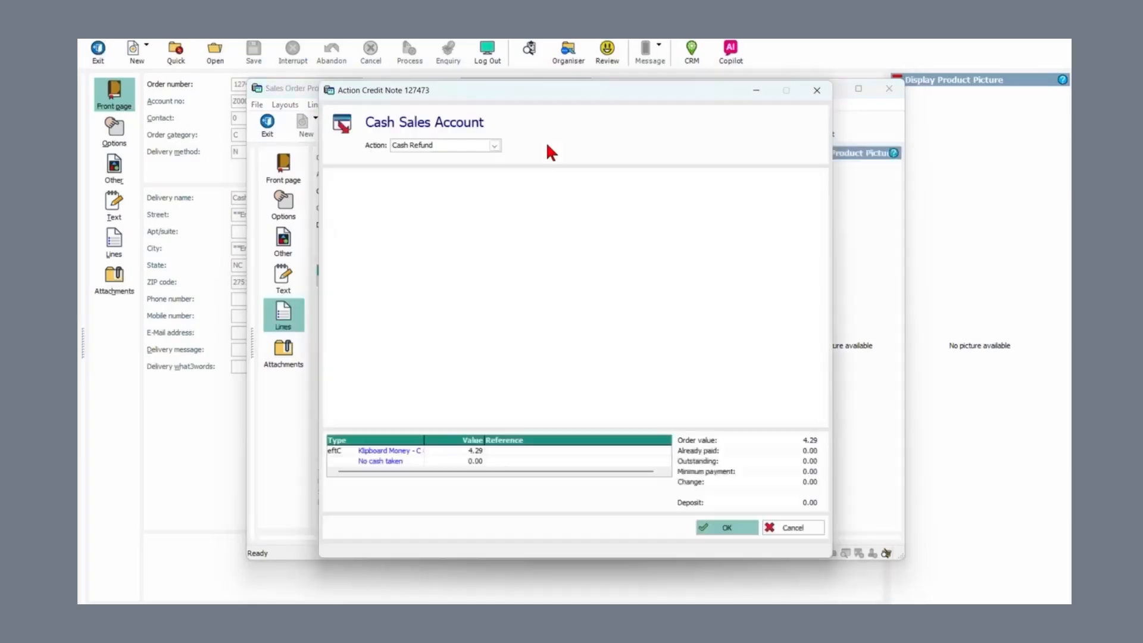
{"action": "key", "text": "alt"}
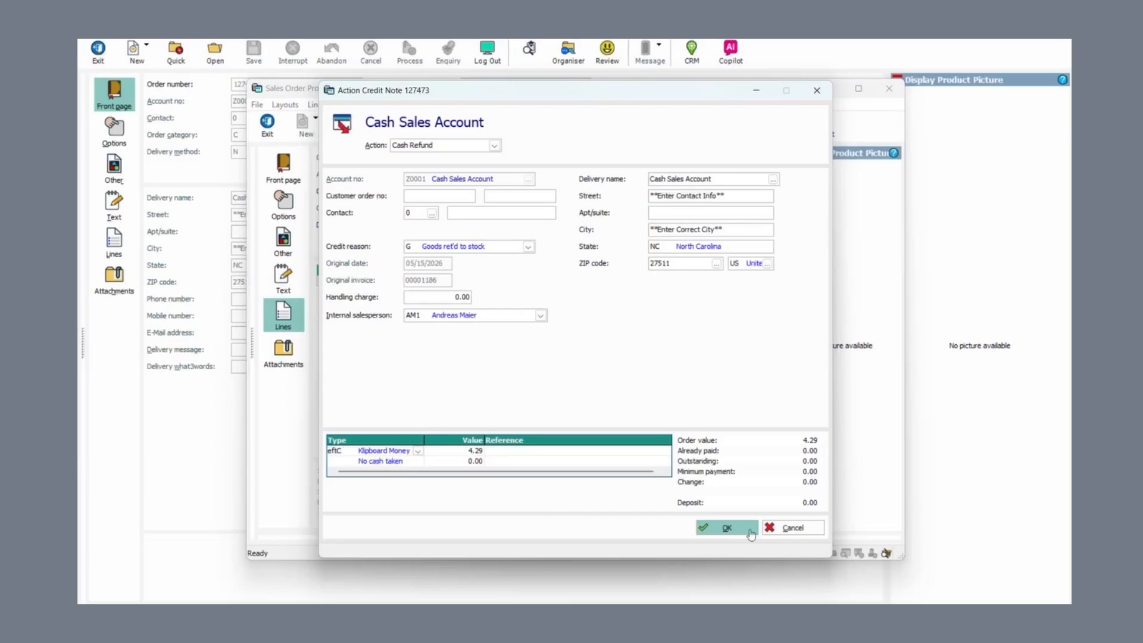
{"action": "left_click", "coordinate": [725, 528]}
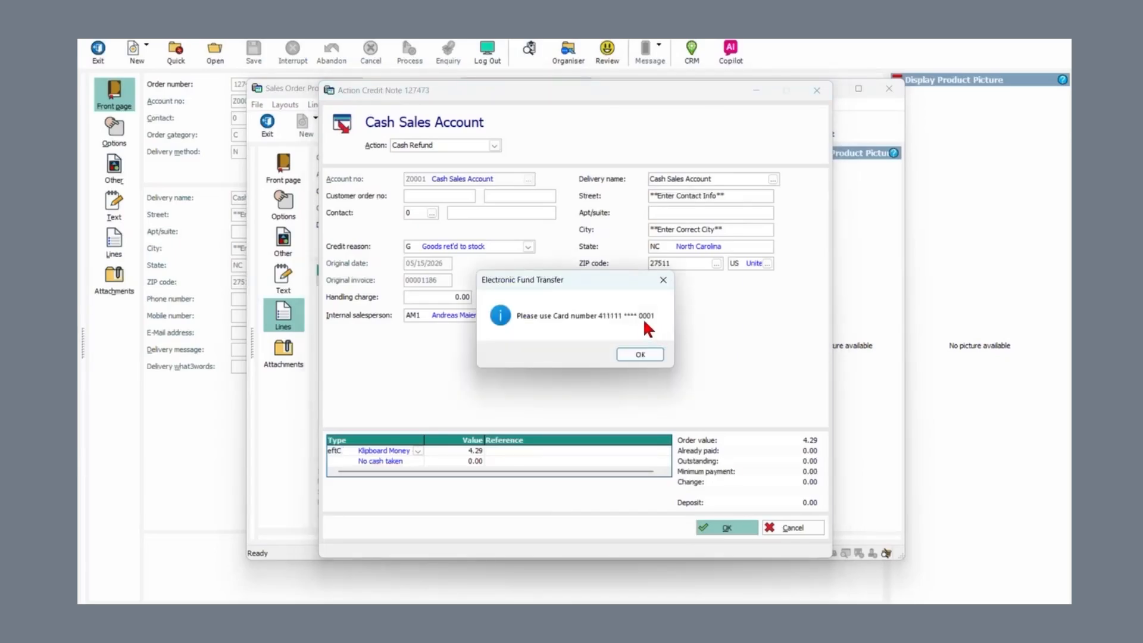
{"action": "left_click", "coordinate": [638, 357]}
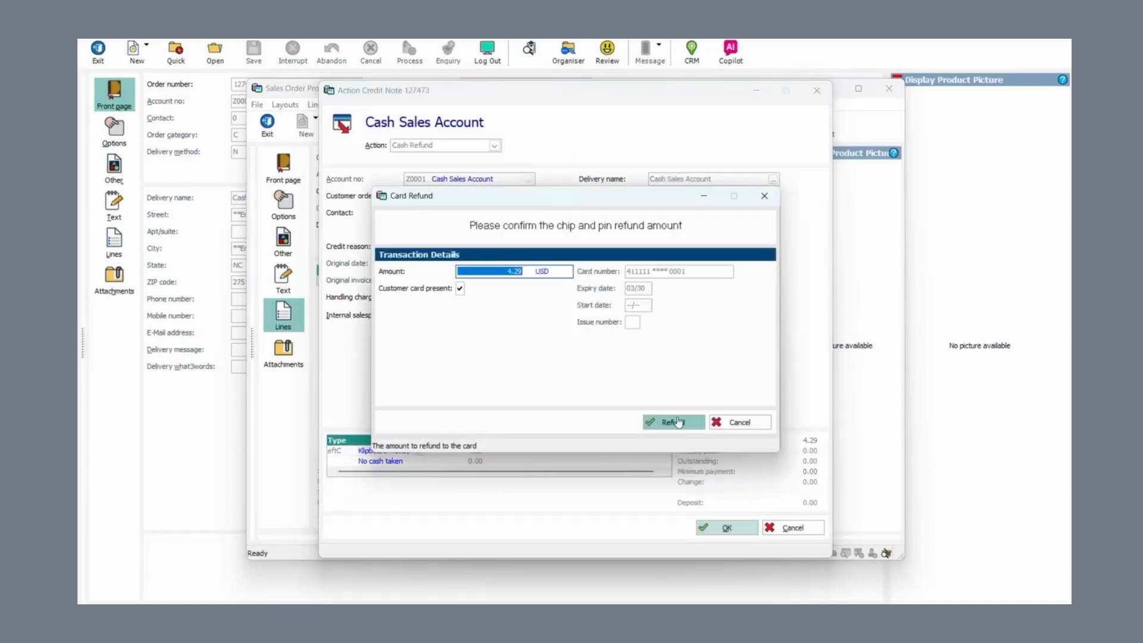
{"action": "left_click", "coordinate": [673, 424]}
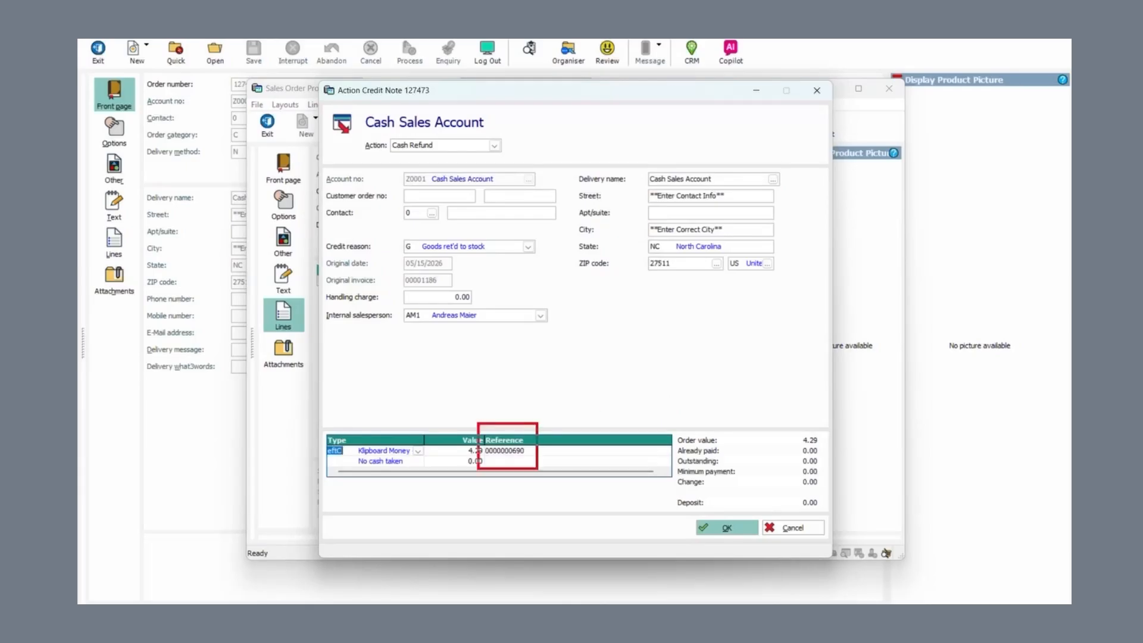
Step: Accept the refund, copy the delivery address to the invoice address, print, and answer Change Till
{"action": "left_click", "coordinate": [723, 524]}
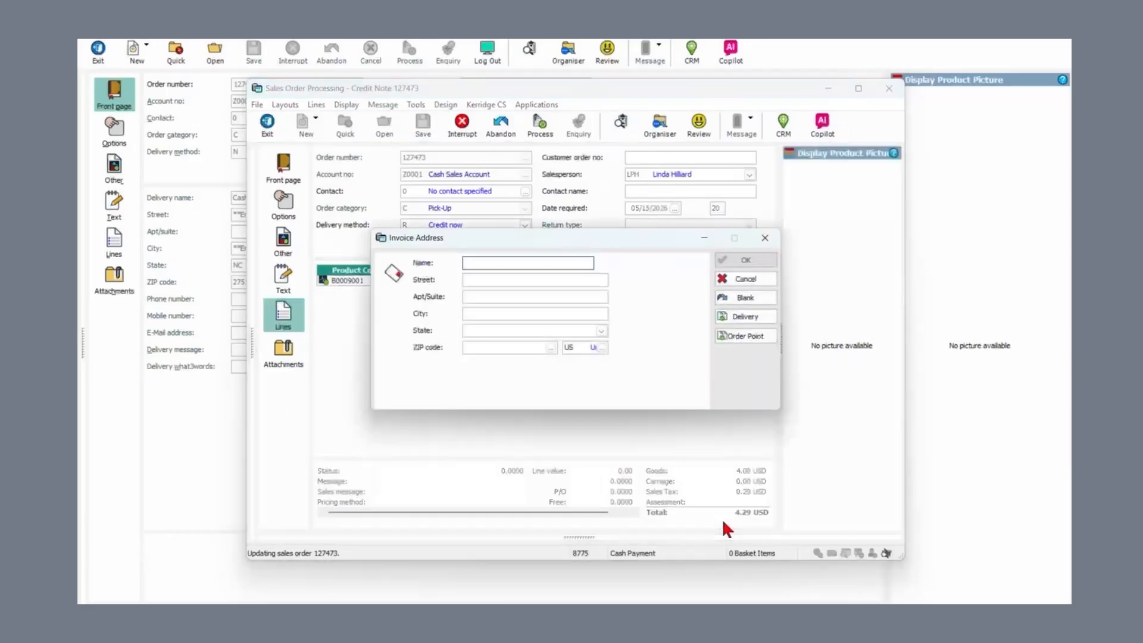
{"action": "left_click", "coordinate": [745, 316]}
{"action": "left_click", "coordinate": [746, 262]}
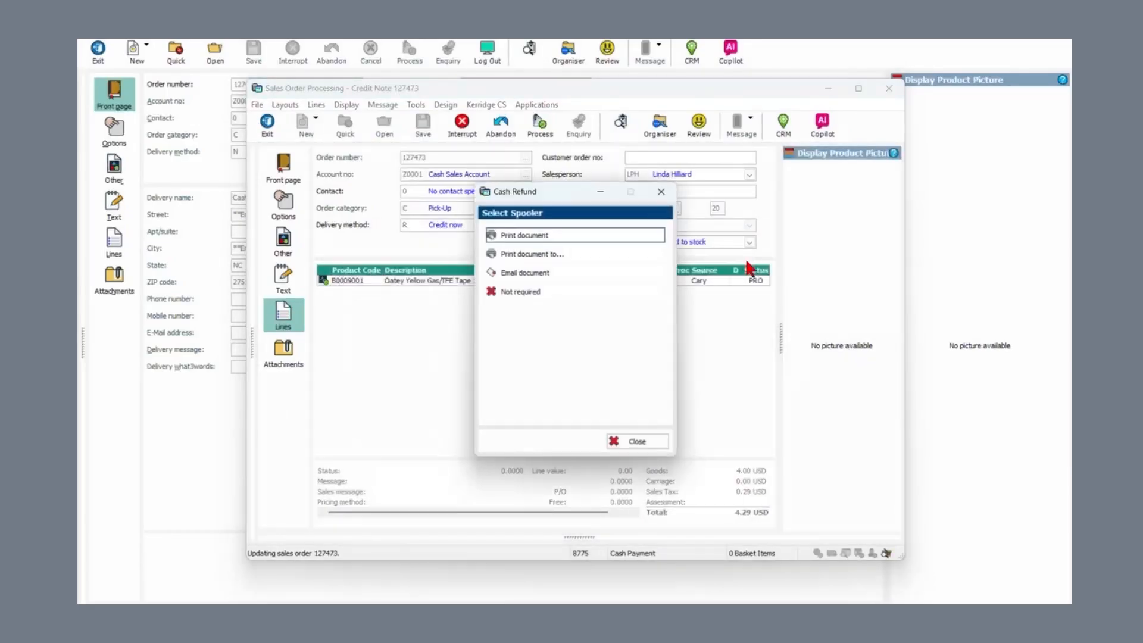
{"action": "key", "text": "Return"}
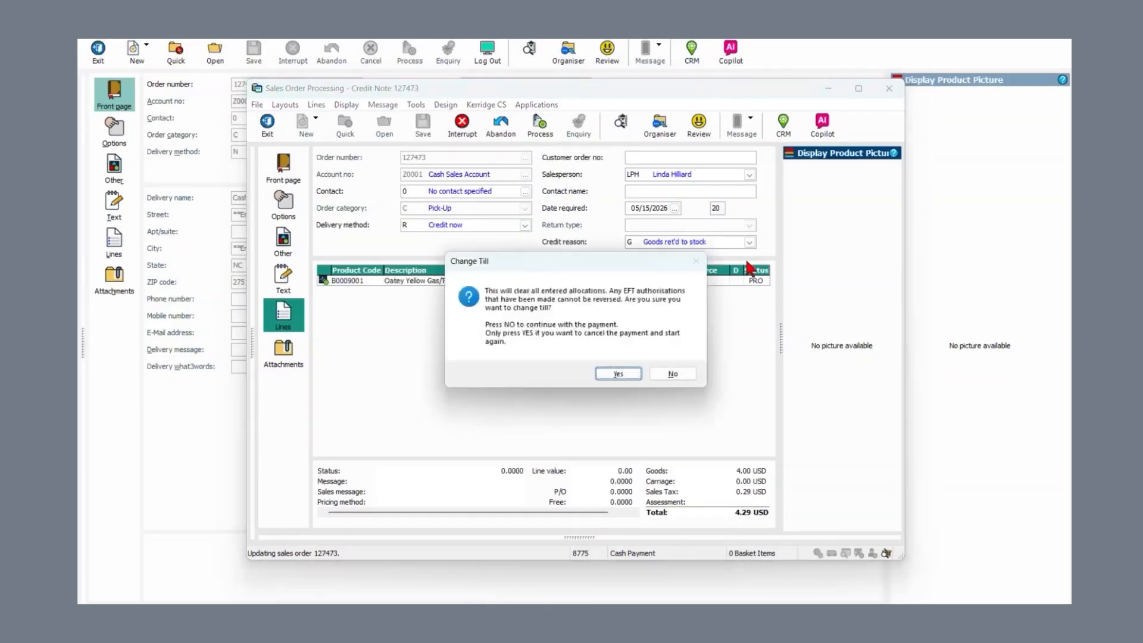
{"action": "key", "text": "Return"}
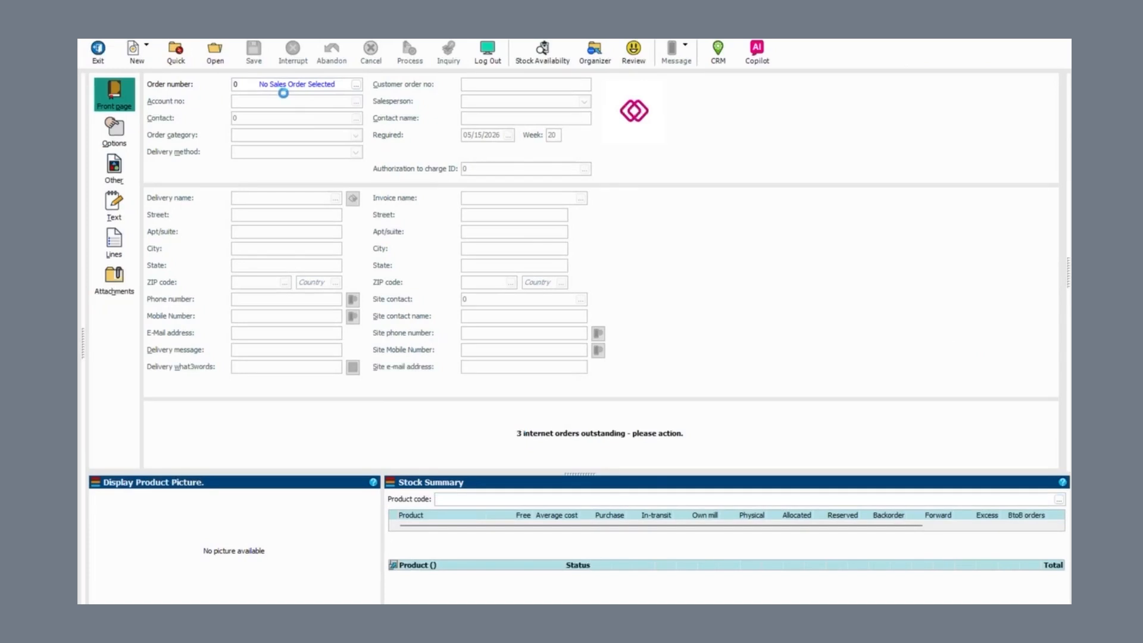
Step: Create a new sales order and load account A2, Acorn at Home, onto it
{"action": "type", "text": "A"}
{"action": "key", "text": "BackSpace"}
{"action": "type", "text": "C"}
{"action": "key", "text": "Return"}
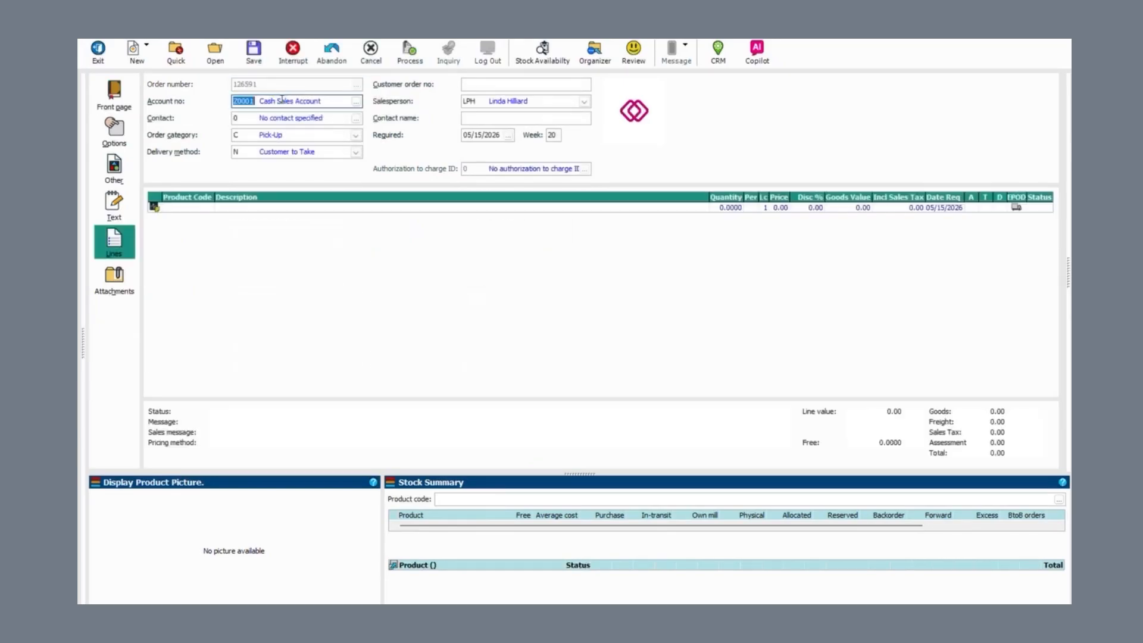
{"action": "type", "text": "A2"}
{"action": "key", "text": "Return"}
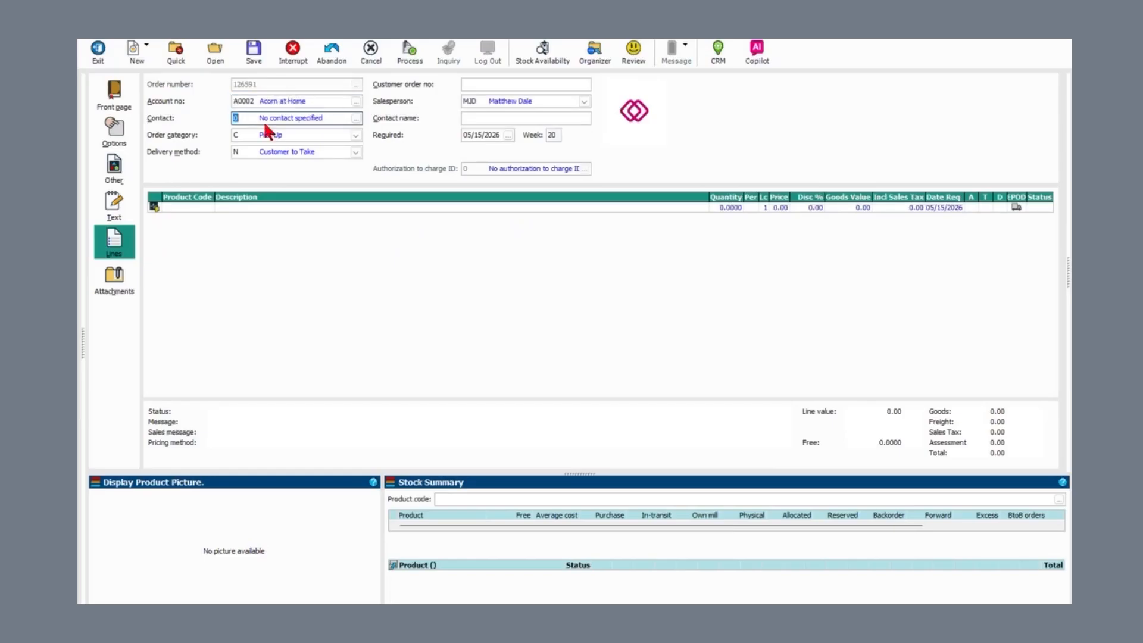
Step: Set the order's account type to Cash payments on the Options page, then return to Lines
{"action": "left_click", "coordinate": [117, 132]}
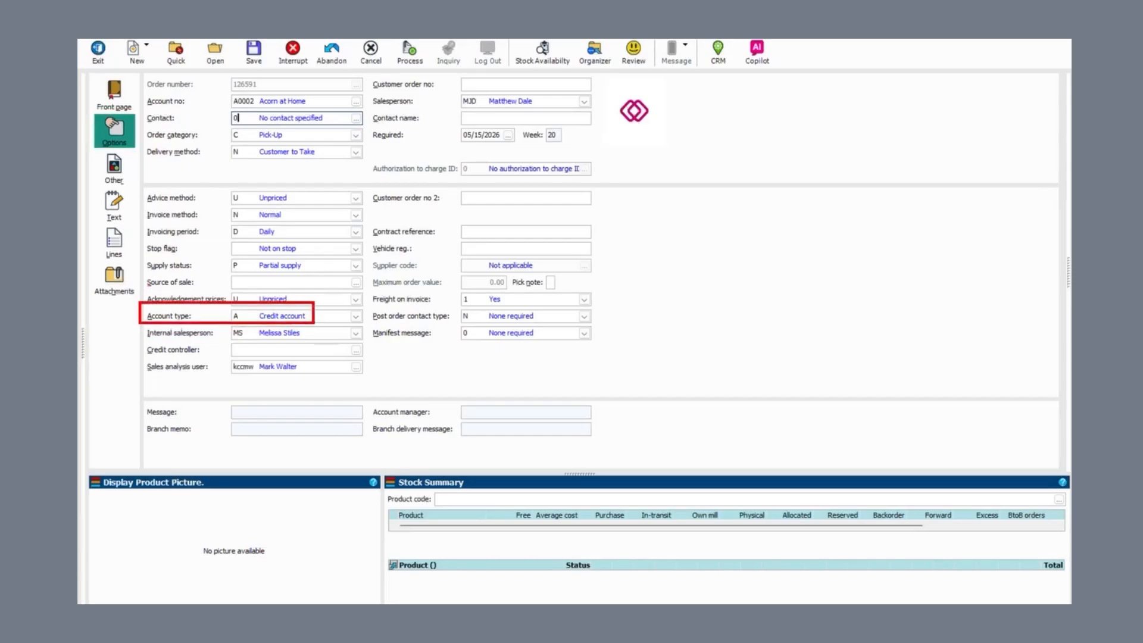
{"action": "left_click", "coordinate": [355, 316]}
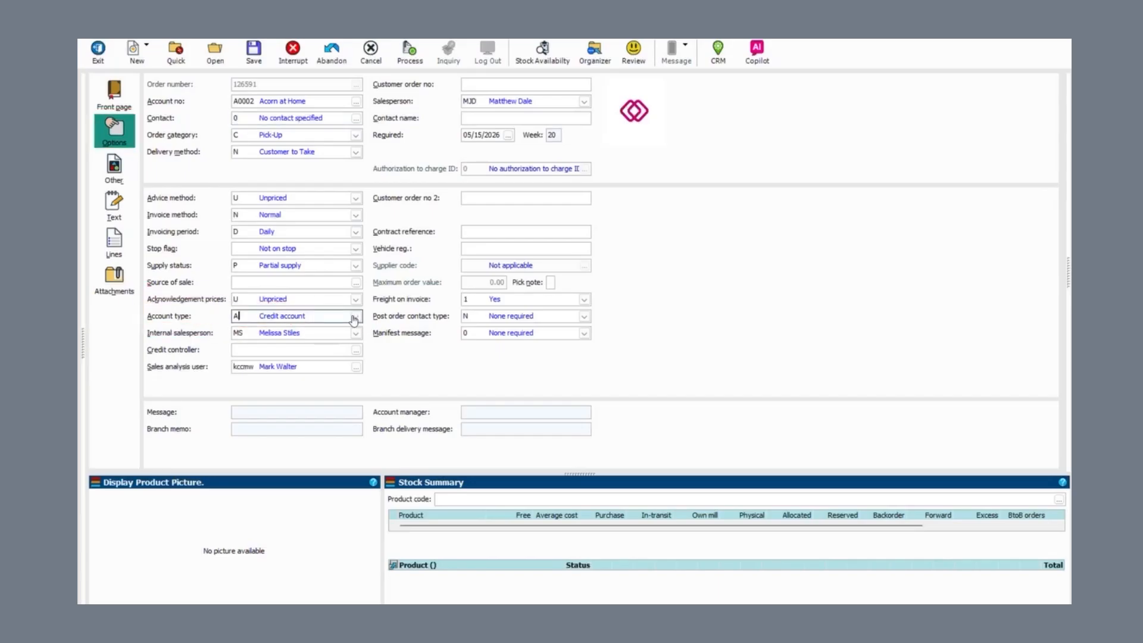
{"action": "left_click", "coordinate": [307, 337]}
{"action": "type", "text": "C"}
{"action": "left_click", "coordinate": [113, 241]}
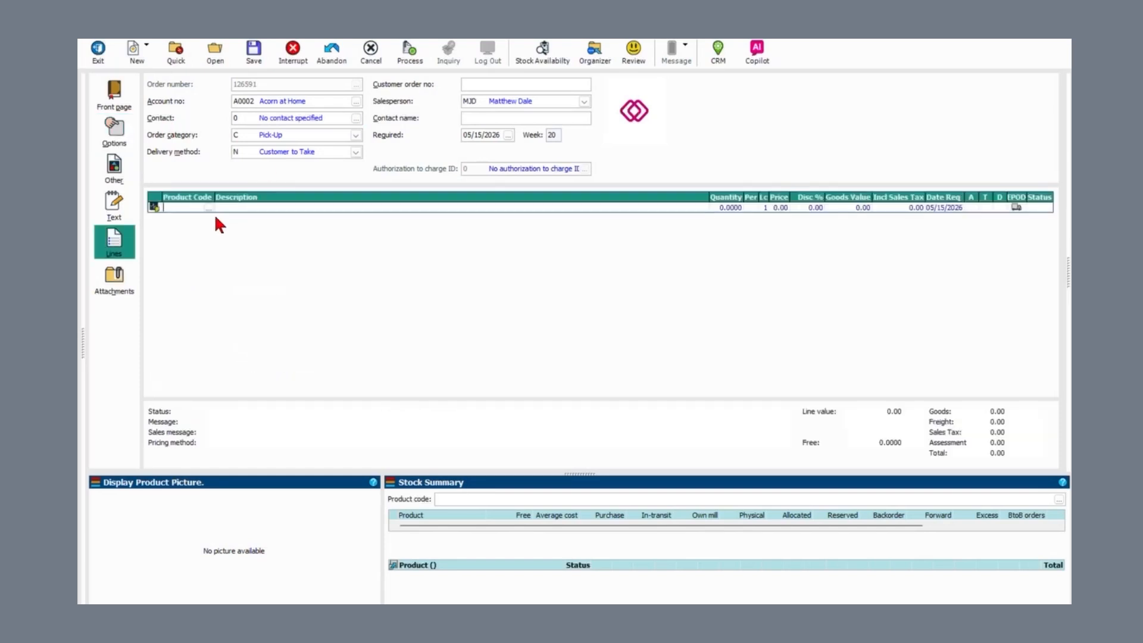
Step: Add one B0009001 tape (3.76 USD total) and begin payment with type P, Klipboard Money
{"action": "type", "text": "B0009001"}
{"action": "type", "text": "1"}
{"action": "key", "text": "Return"}
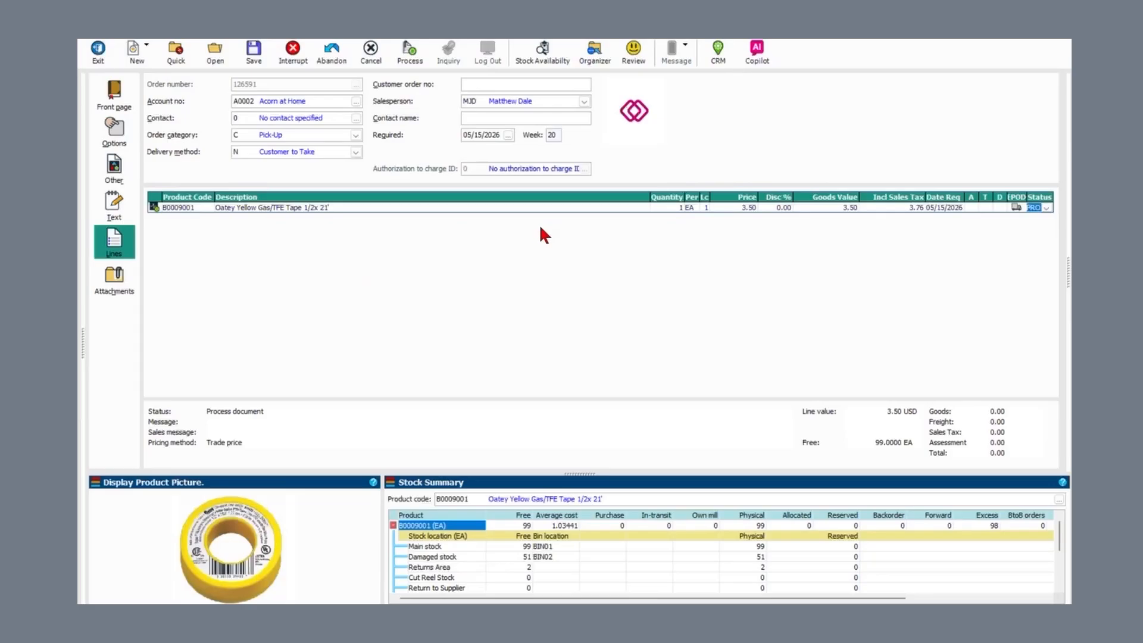
{"action": "key", "text": "Return"}
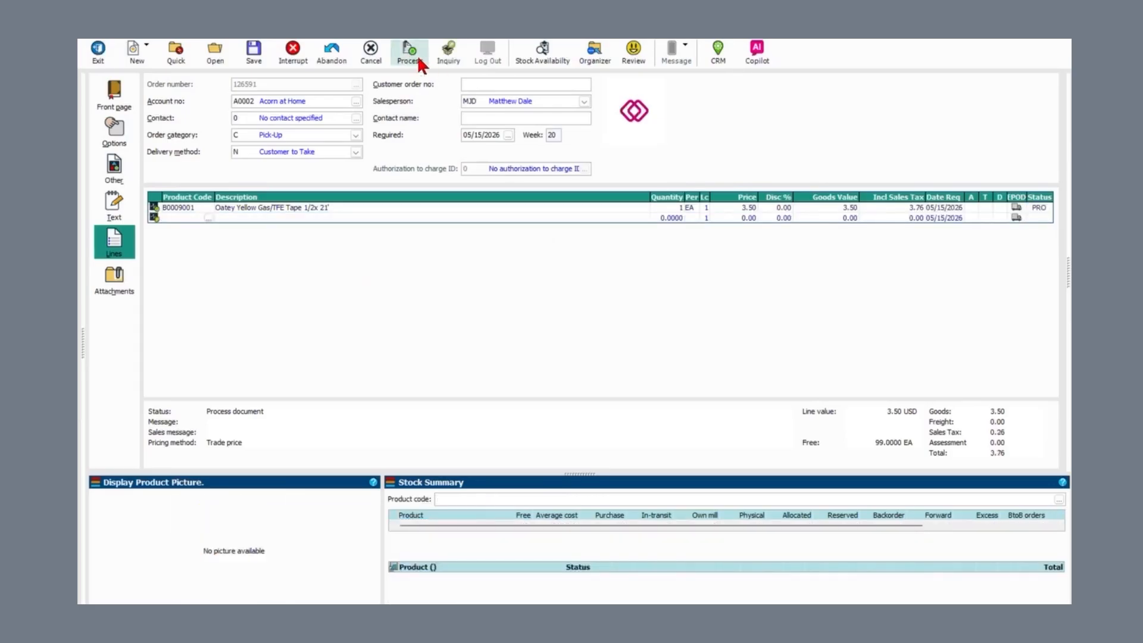
{"action": "left_click", "coordinate": [413, 51]}
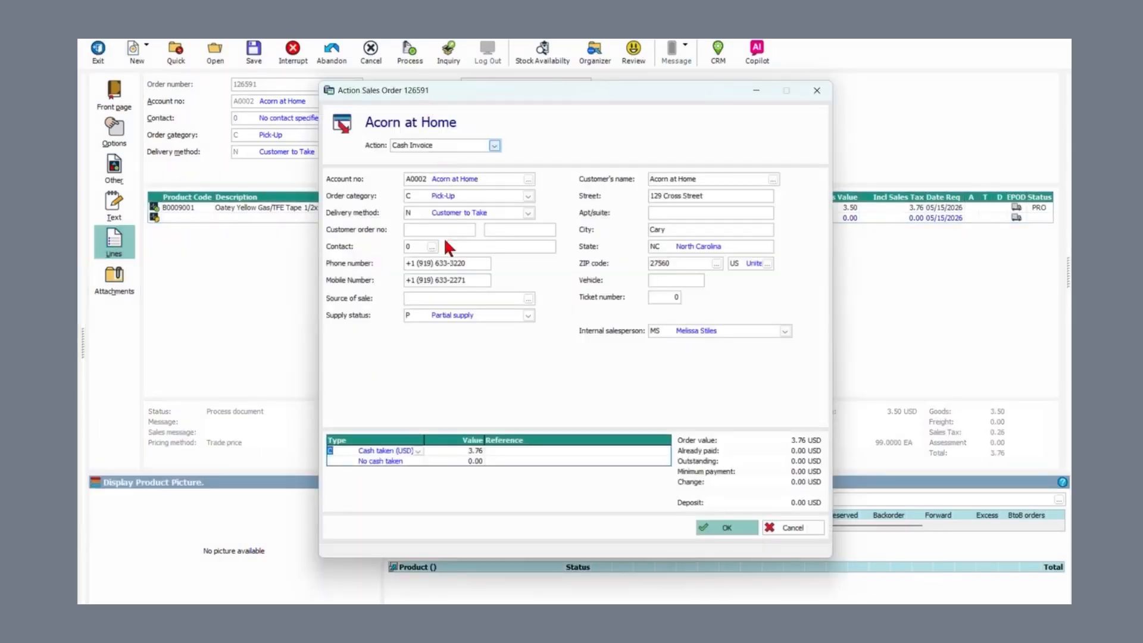
{"action": "type", "text": "P"}
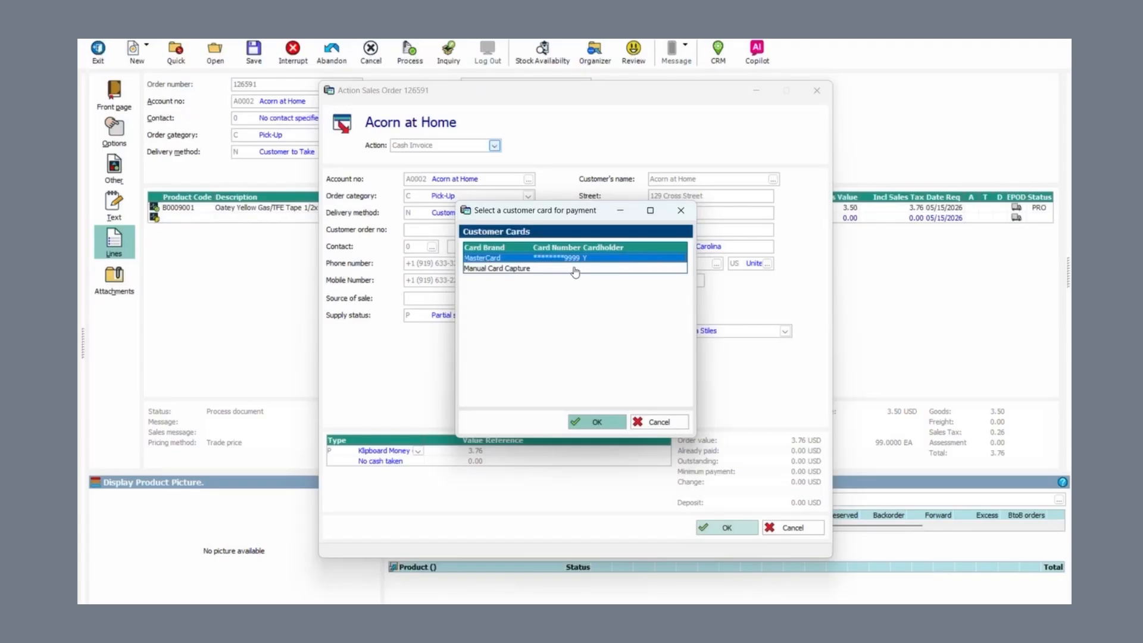
Step: Charge 3.76 USD to the customer's saved MasterCard and accept the actioned order 126591
{"action": "left_click", "coordinate": [594, 424]}
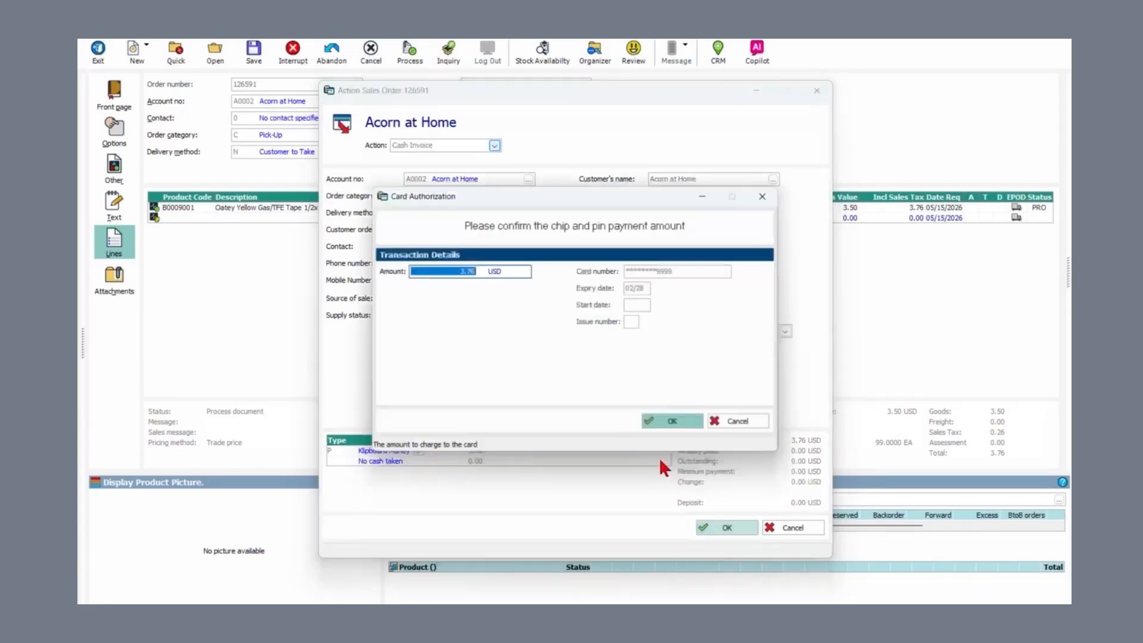
{"action": "left_click", "coordinate": [675, 424]}
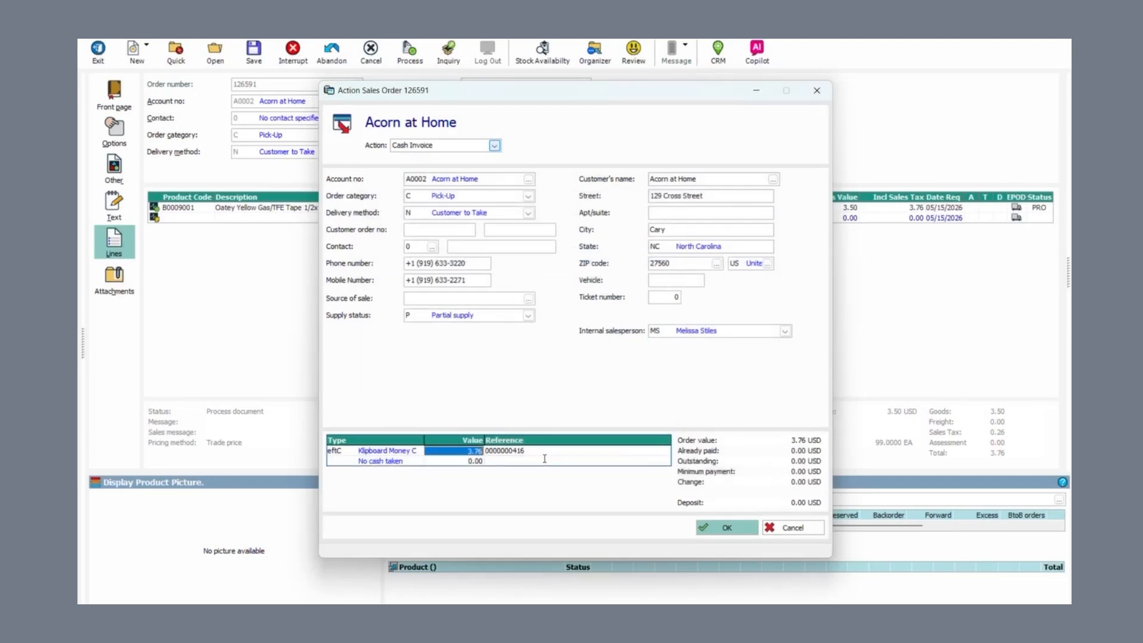
{"action": "left_click", "coordinate": [728, 528]}
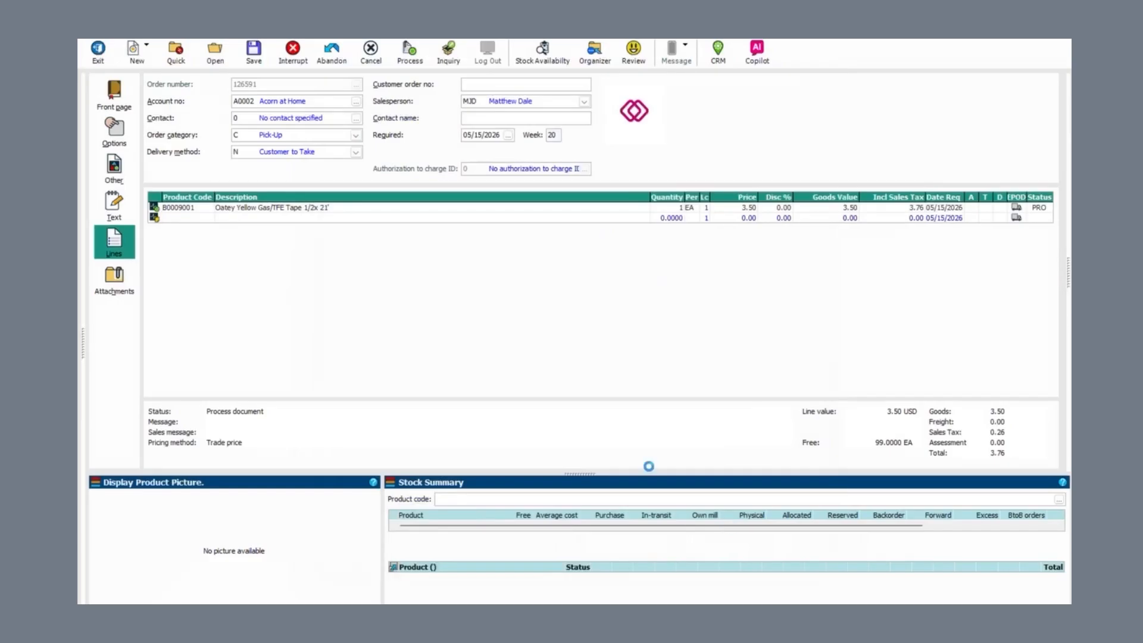
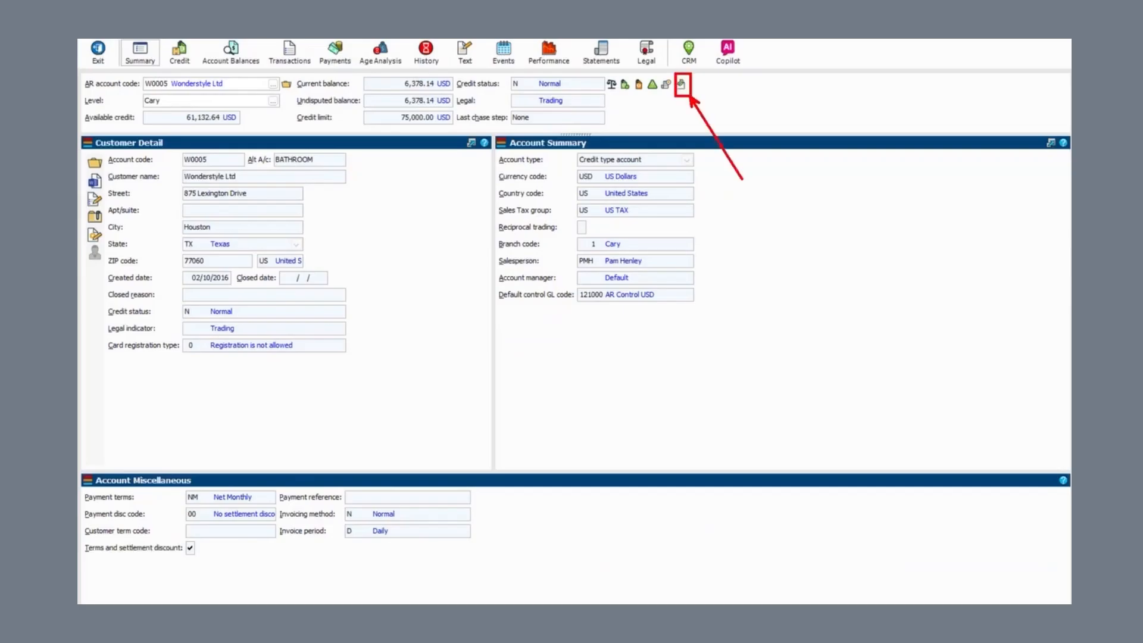
Step: Bring up the Full Balance / Specific Amount pay-by-link menu for account W0005
{"action": "left_click", "coordinate": [680, 84]}
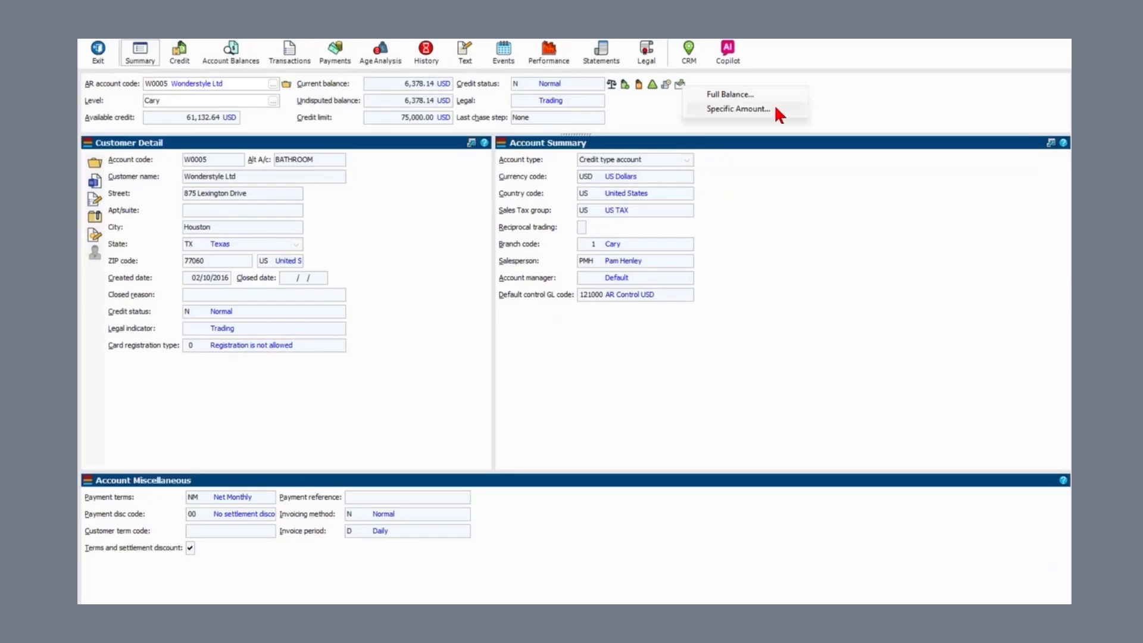
Step: Request a specific pay-by-link amount of 125.00
{"action": "left_click", "coordinate": [739, 109]}
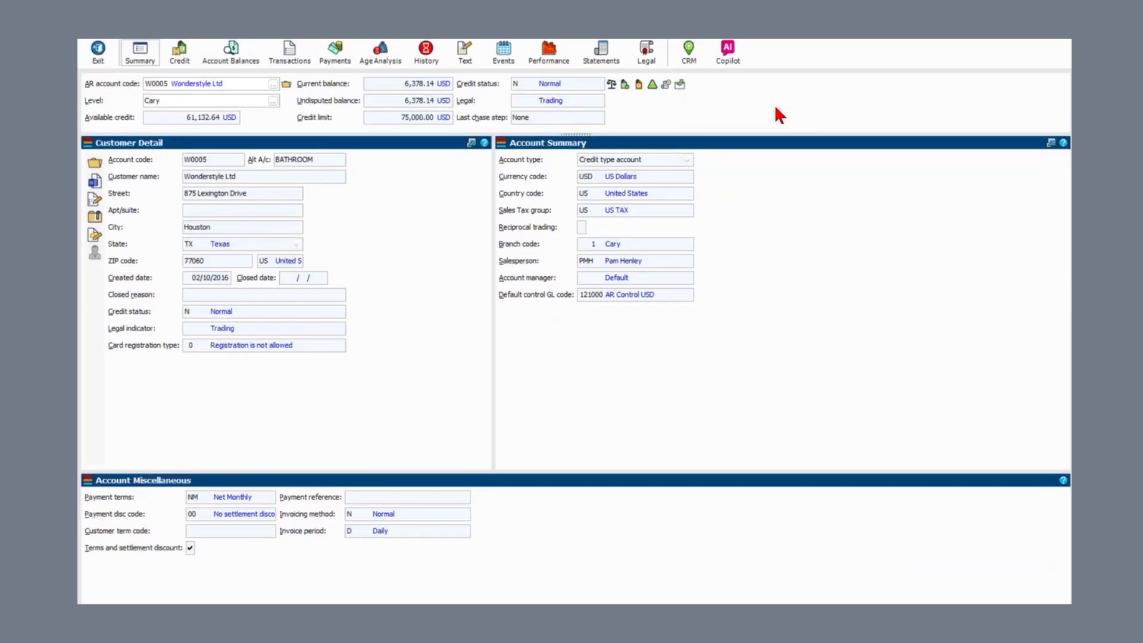
{"action": "type", "text": "12"}
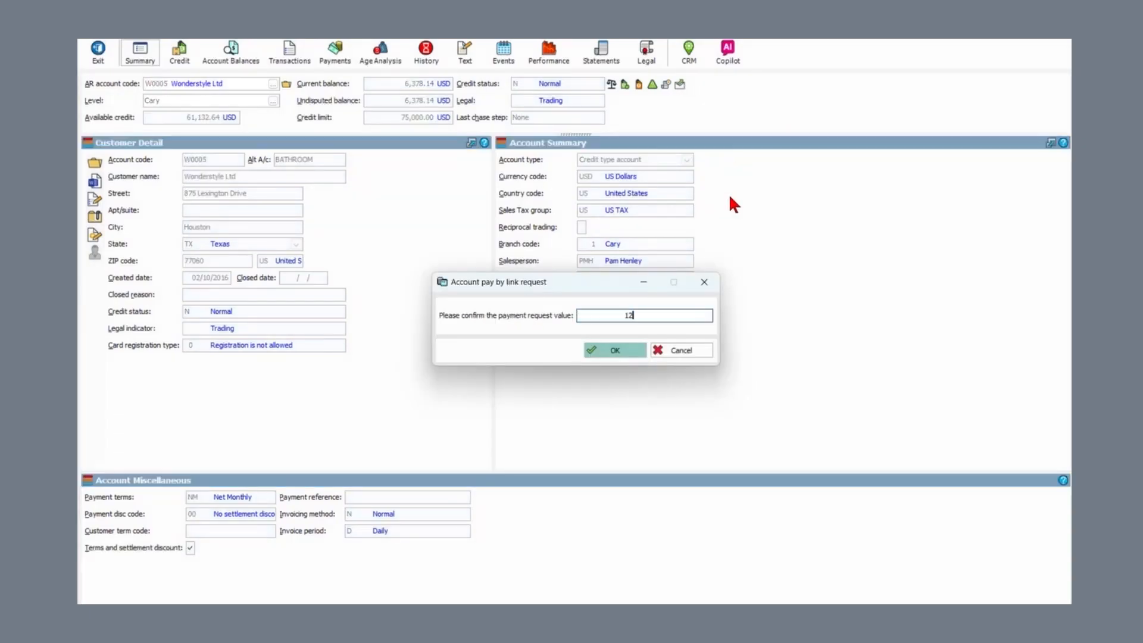
{"action": "type", "text": "5.00"}
{"action": "key", "text": "Tab"}
{"action": "left_click", "coordinate": [616, 352]}
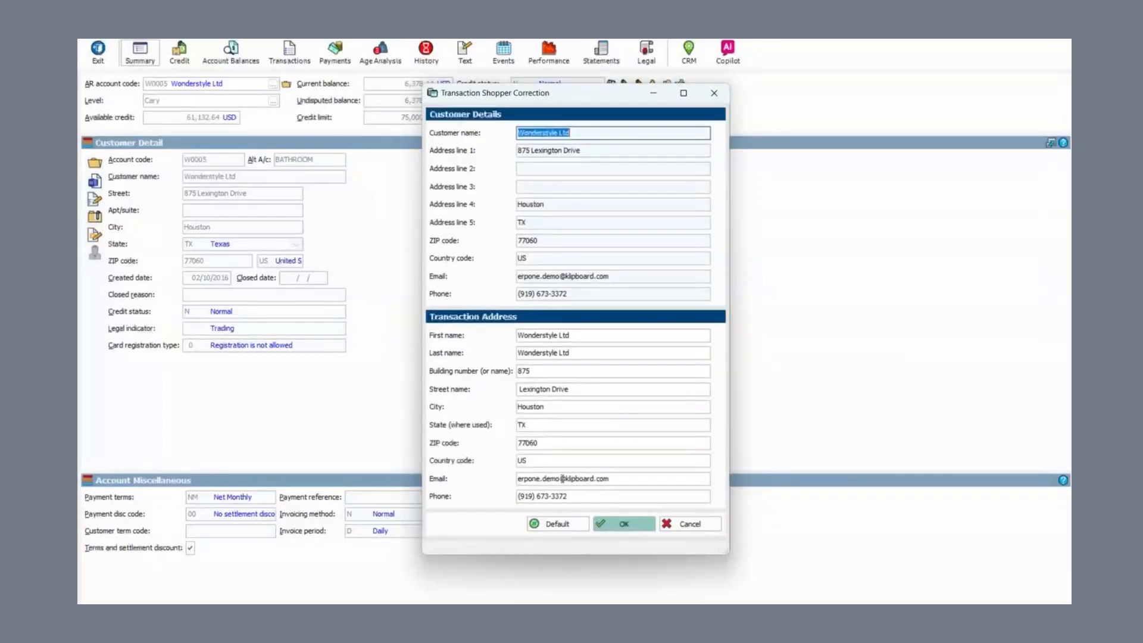
Step: Correct the transaction shopper's e-mail address and phone number, then confirm
{"action": "left_click_drag", "start_coordinate": [558, 478], "coordinate": [503, 487]}
{"action": "type", "text": "MARK."}
{"action": "key", "text": "BackSpace"}
{"action": "key", "text": "BackSpace"}
{"action": "key", "text": "BackSpace"}
{"action": "key", "text": "BackSpace"}
{"action": "key", "text": "BackSpace"}
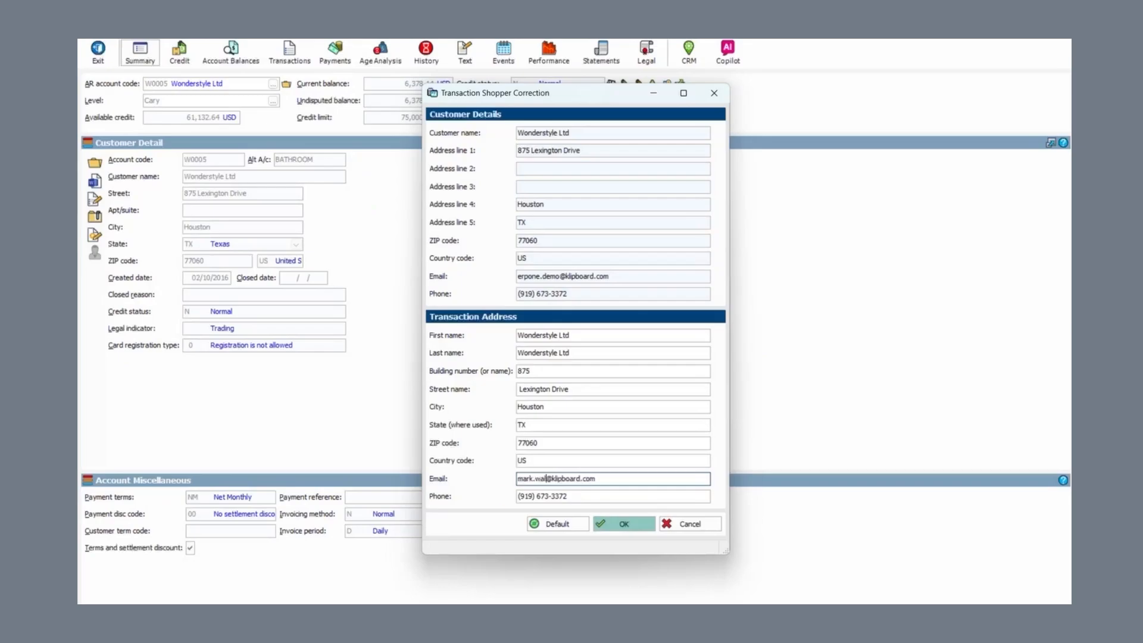
{"action": "key", "text": "Tab"}
{"action": "key", "text": "Home"}
{"action": "type", "text": "+1"}
{"action": "left_click", "coordinate": [625, 526]}
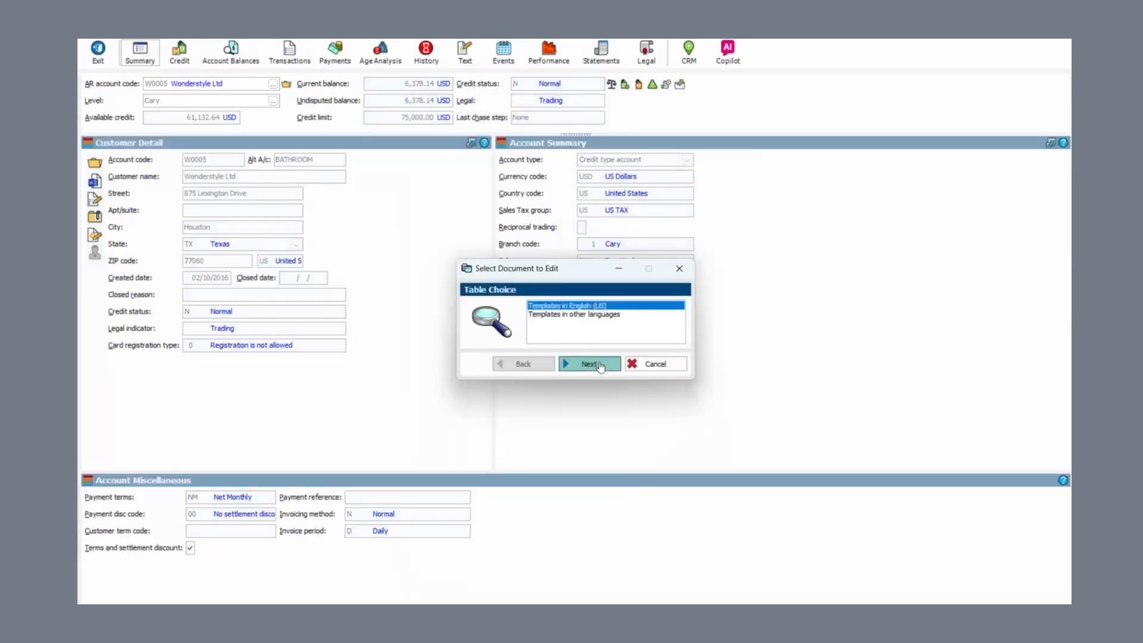
Step: Send the pay-by-link email with English (US) templates and open its 5.00 USD payment link
{"action": "left_click", "coordinate": [600, 364]}
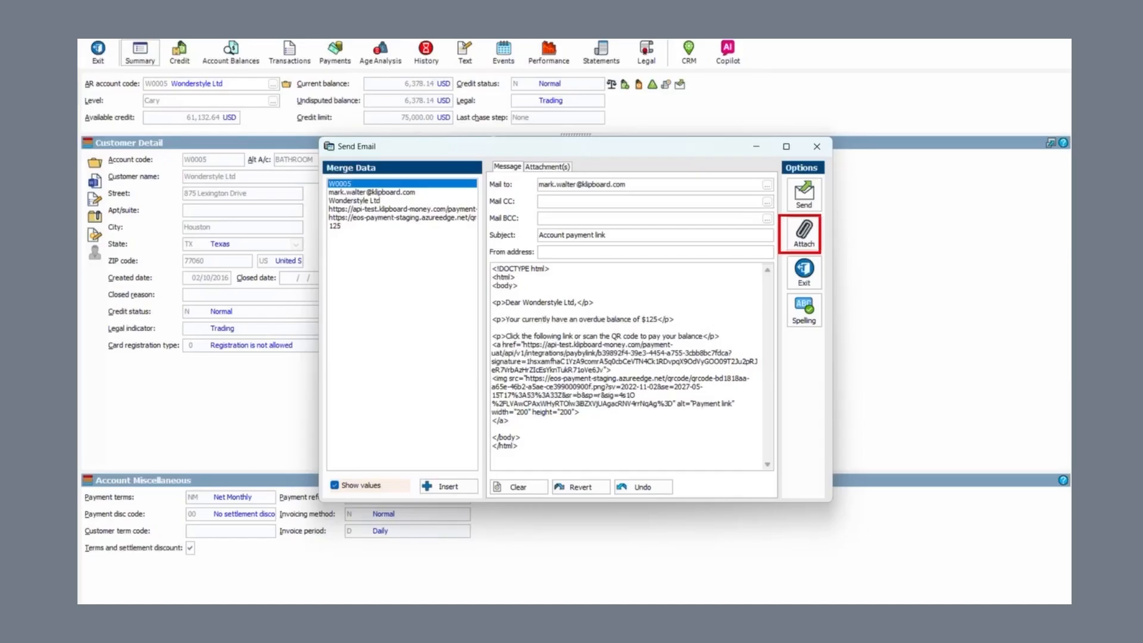
{"action": "left_click", "coordinate": [804, 193]}
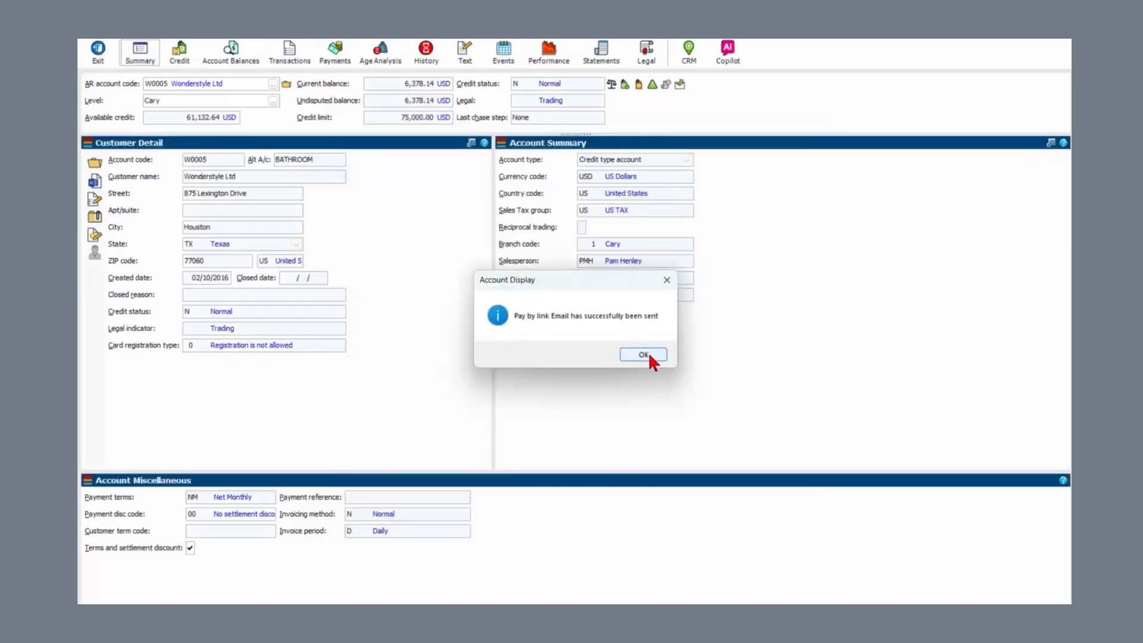
{"action": "left_click", "coordinate": [645, 354]}
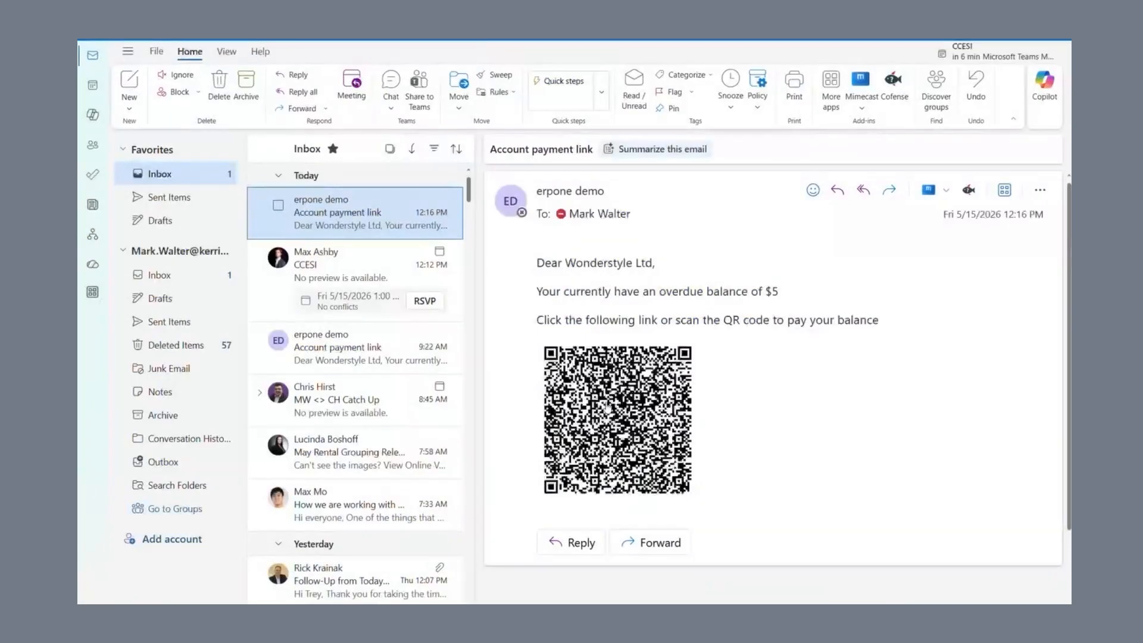
{"action": "left_click", "coordinate": [604, 407]}
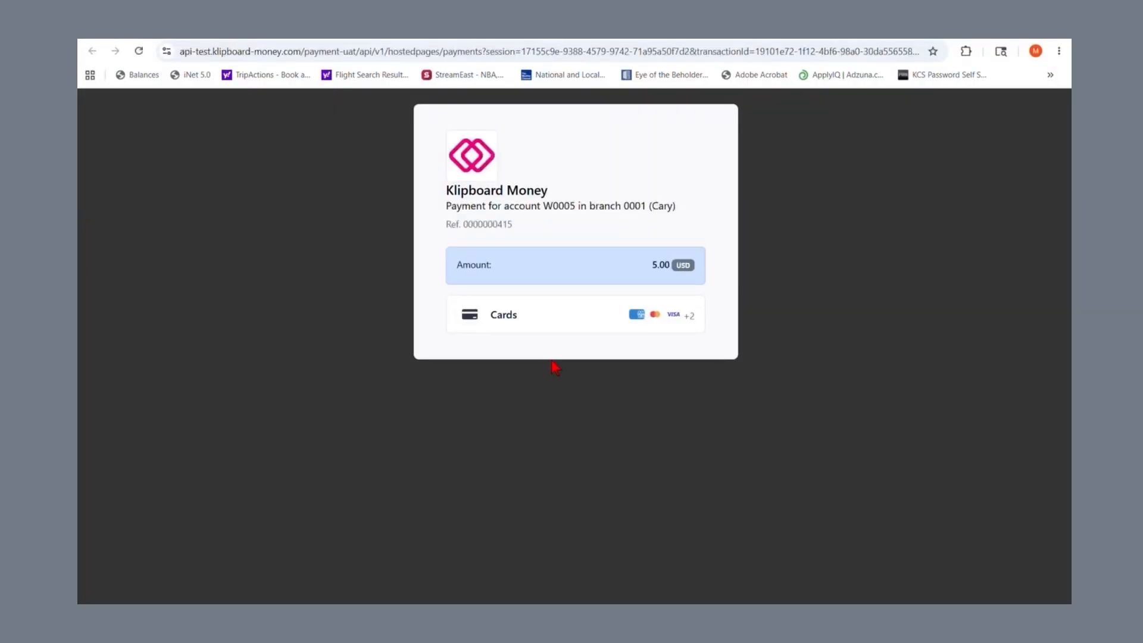
Step: Choose card payment and fill the card details from the saved Visa
{"action": "left_click", "coordinate": [565, 322]}
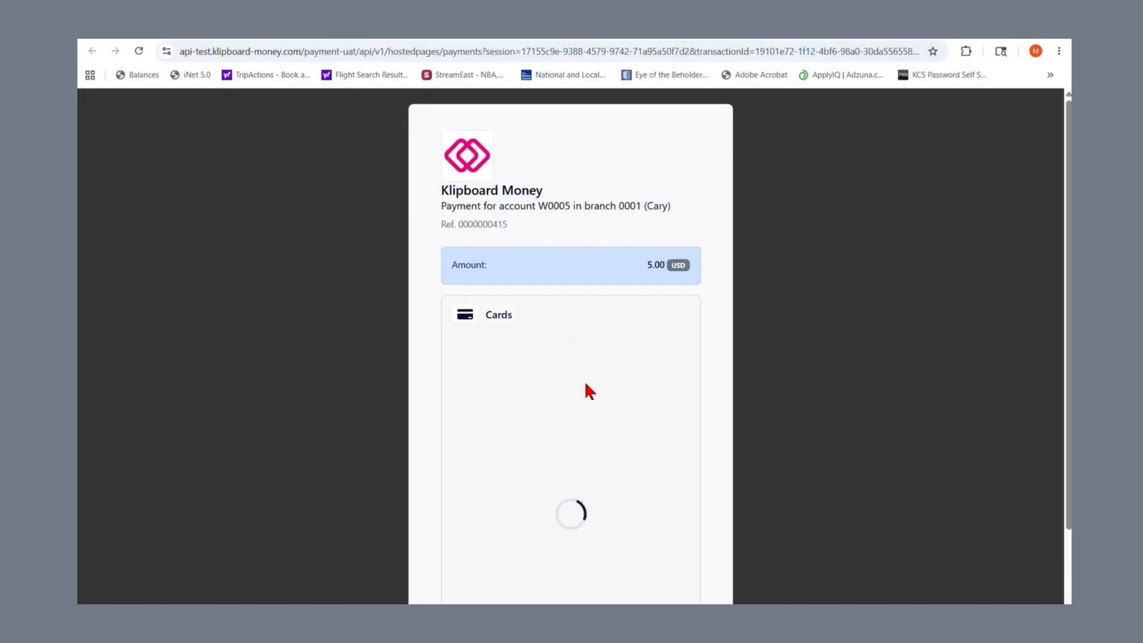
{"action": "left_click", "coordinate": [532, 386]}
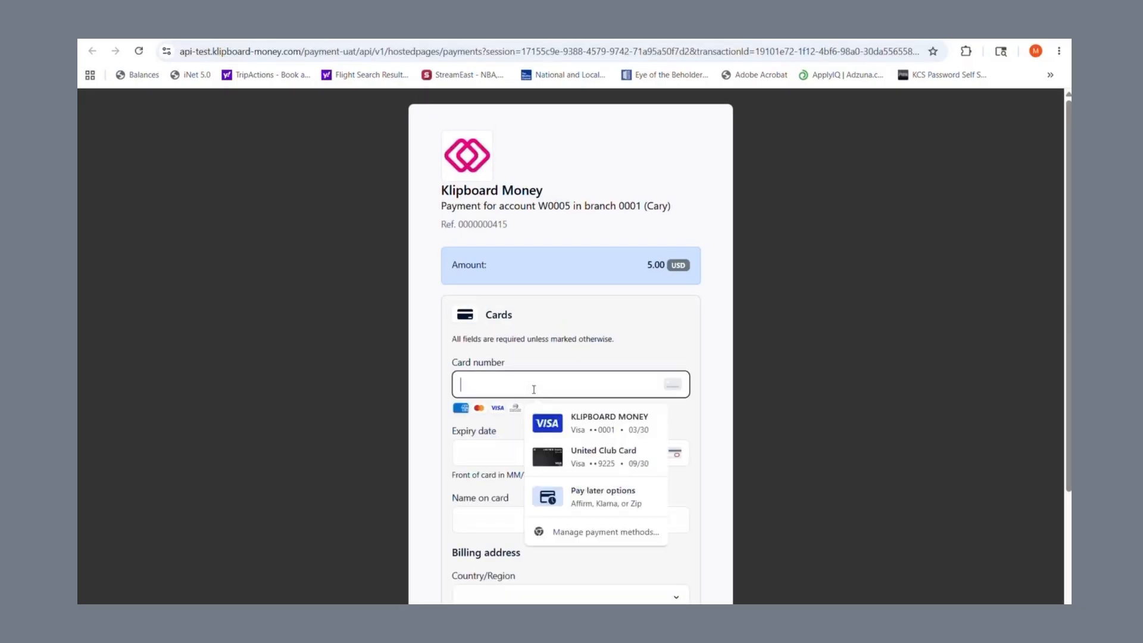
{"action": "left_click", "coordinate": [603, 420]}
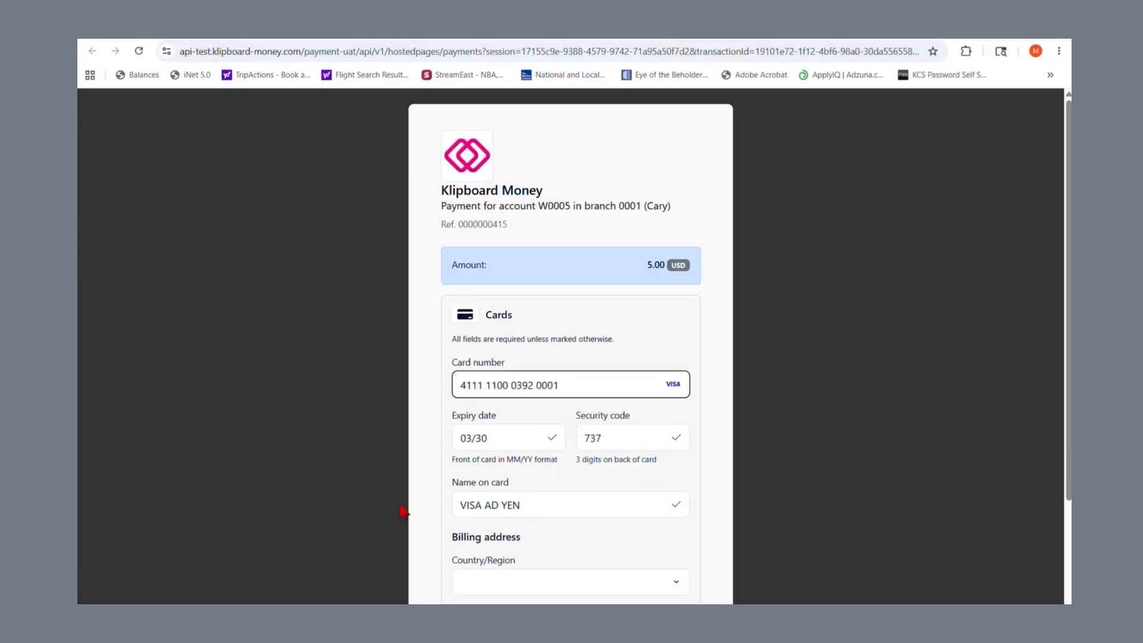
{"action": "scroll", "coordinate": [408, 518], "scroll_direction": "down", "scroll_amount": 2}
Step: Fill the billing address, setting the country to United States Minor Outlying Islands
{"action": "left_click", "coordinate": [515, 448]}
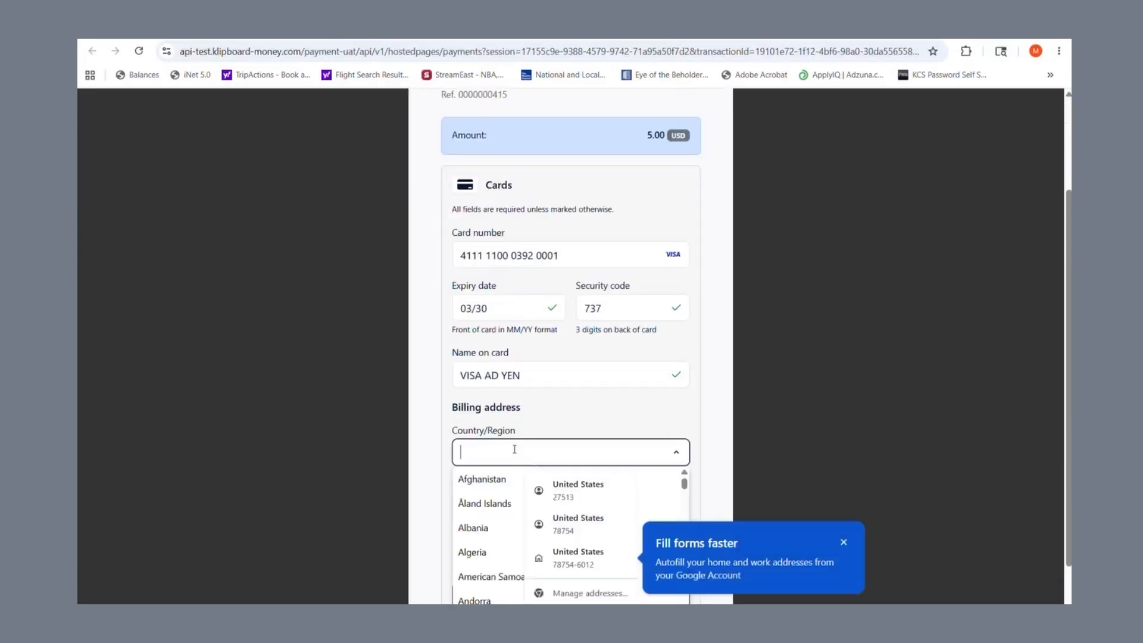
{"action": "left_click", "coordinate": [550, 492]}
{"action": "left_click", "coordinate": [551, 576]}
{"action": "scroll", "coordinate": [370, 502], "scroll_direction": "down", "scroll_amount": 1}
{"action": "left_click", "coordinate": [552, 387]}
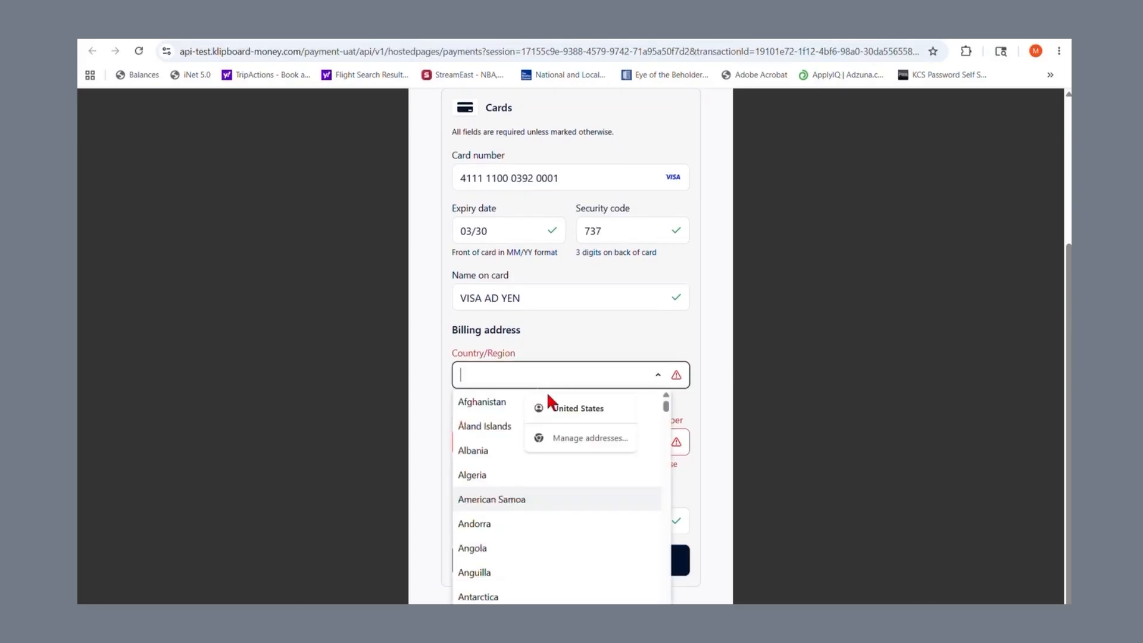
{"action": "left_click", "coordinate": [556, 409]}
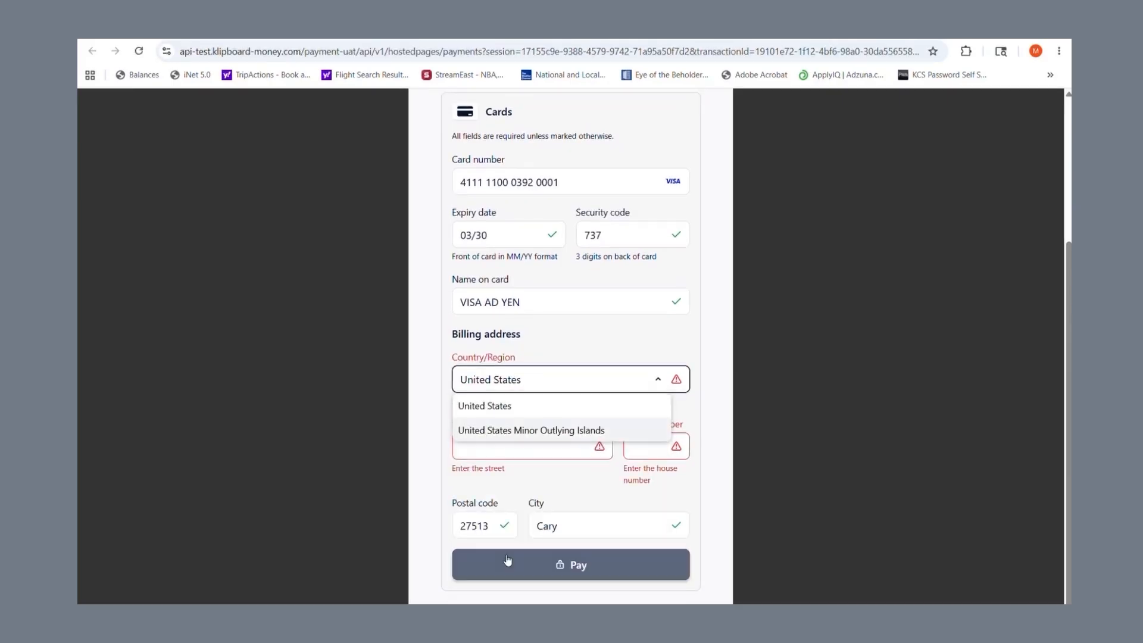
{"action": "left_click", "coordinate": [493, 443]}
Step: Fill the street and house number 215, then pay the 5.00 USD
{"action": "left_click", "coordinate": [494, 470]}
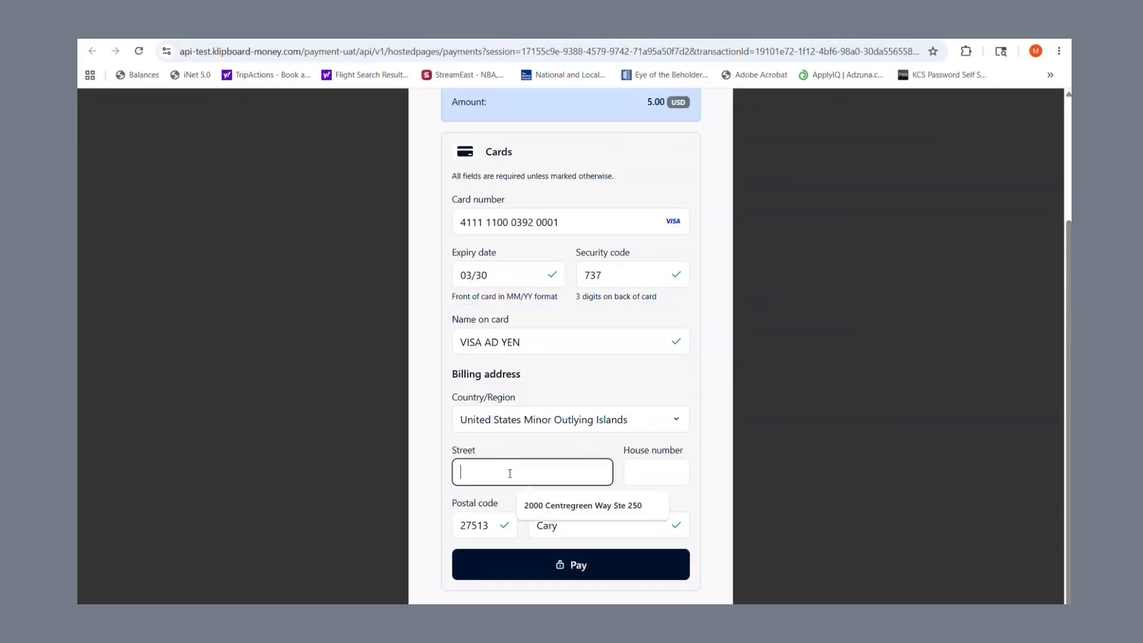
{"action": "left_click", "coordinate": [541, 507]}
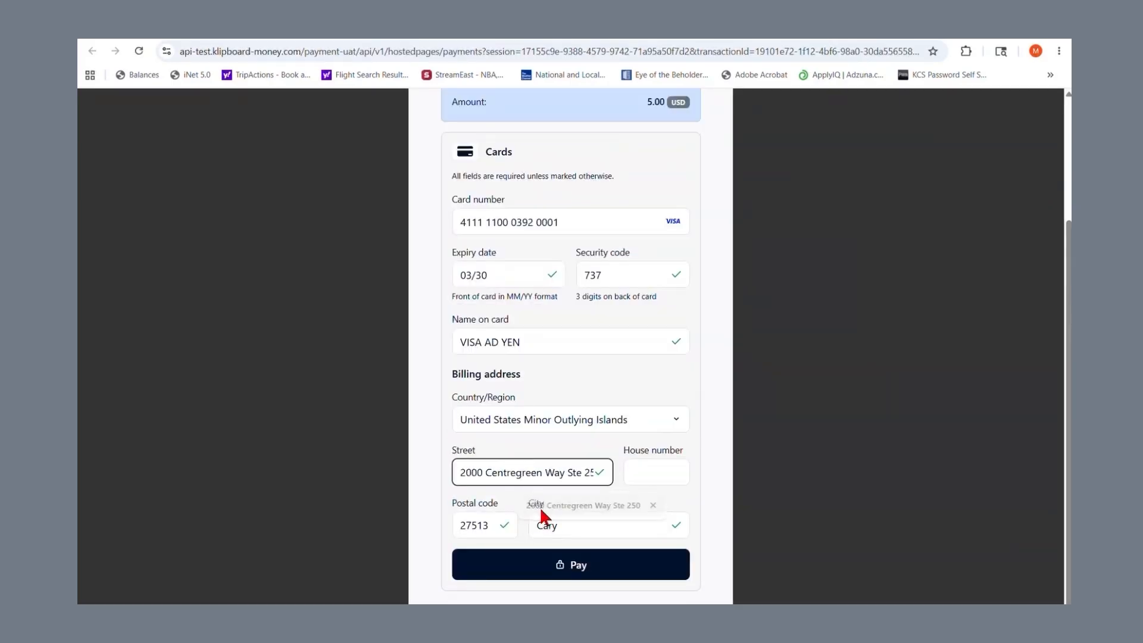
{"action": "left_click", "coordinate": [547, 570]}
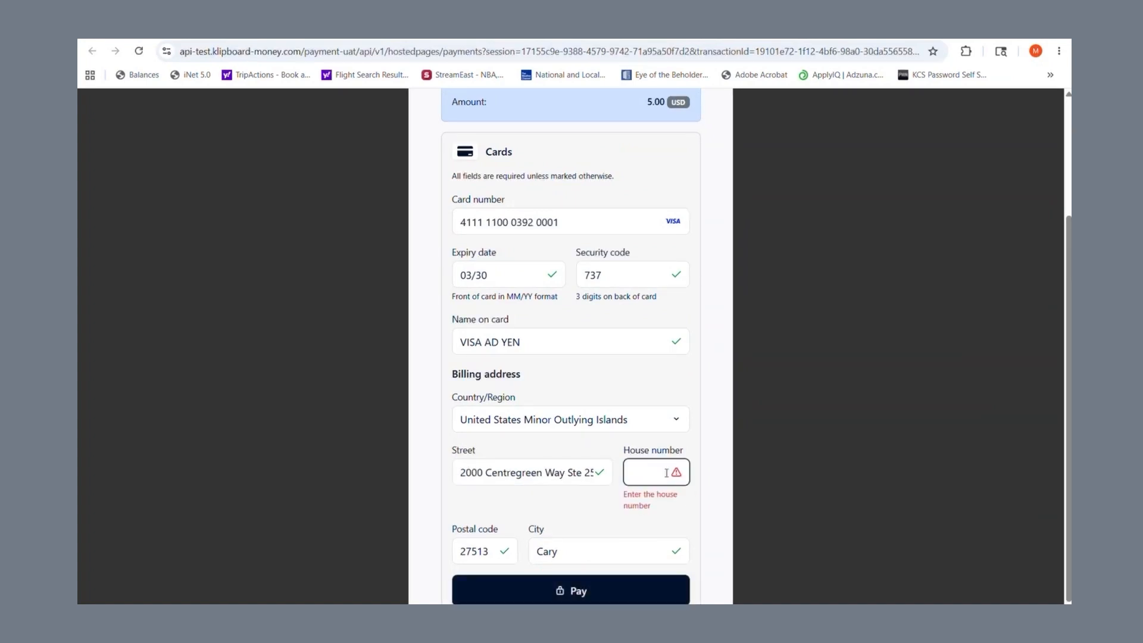
{"action": "type", "text": "215"}
{"action": "left_click", "coordinate": [622, 569]}
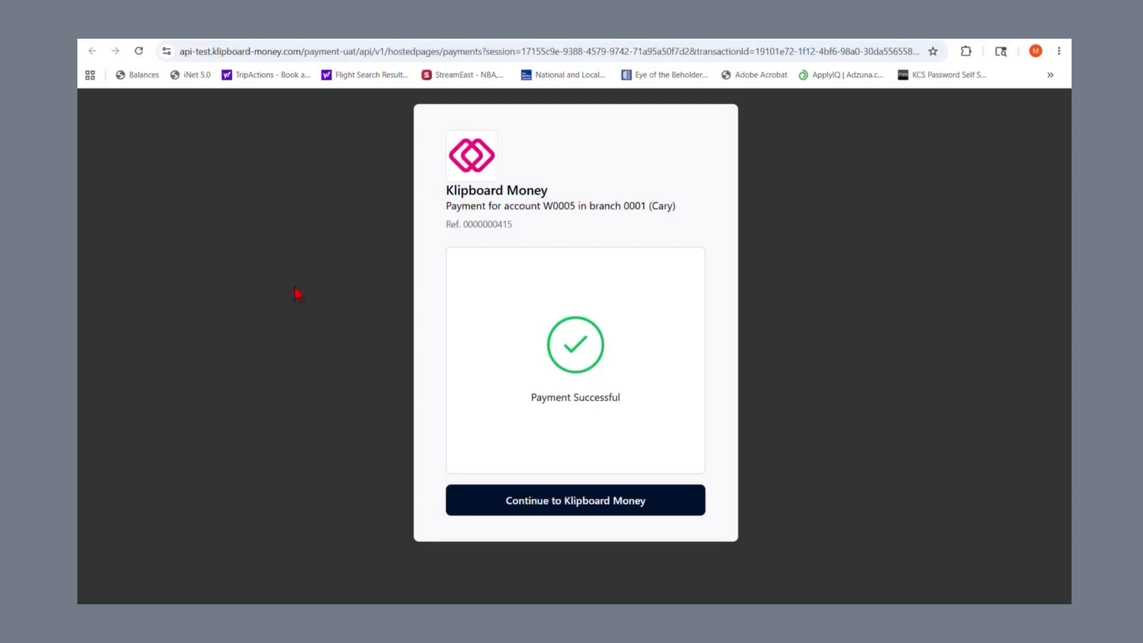
Step: Sign in to the Klipboard web store trade account and open My Account W0005
{"action": "left_click", "coordinate": [177, 37]}
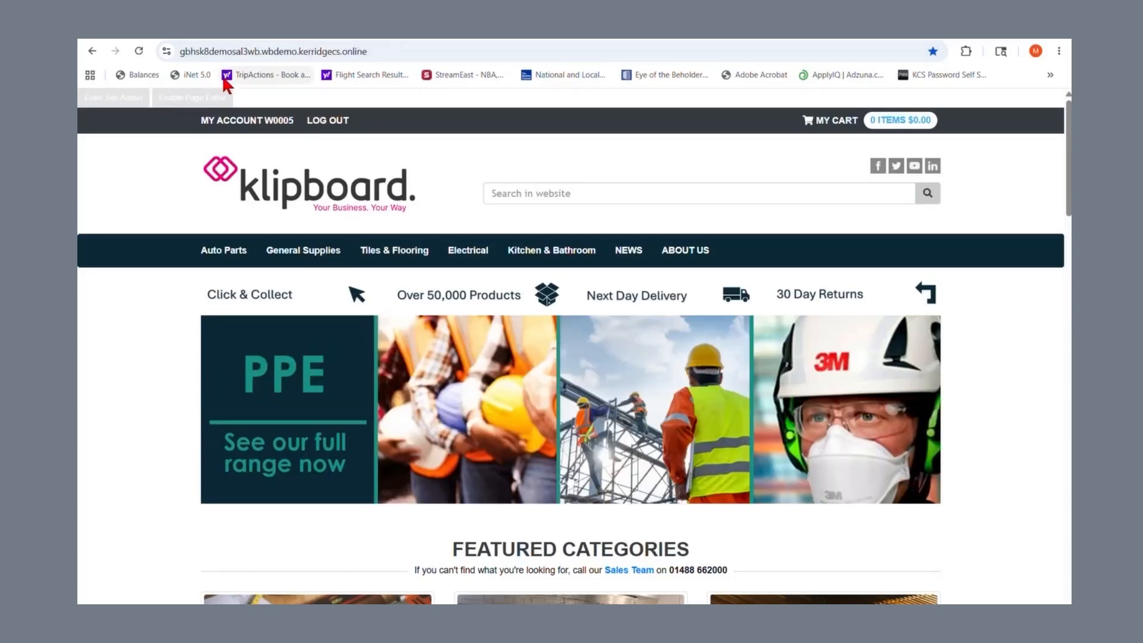
{"action": "left_click", "coordinate": [253, 122]}
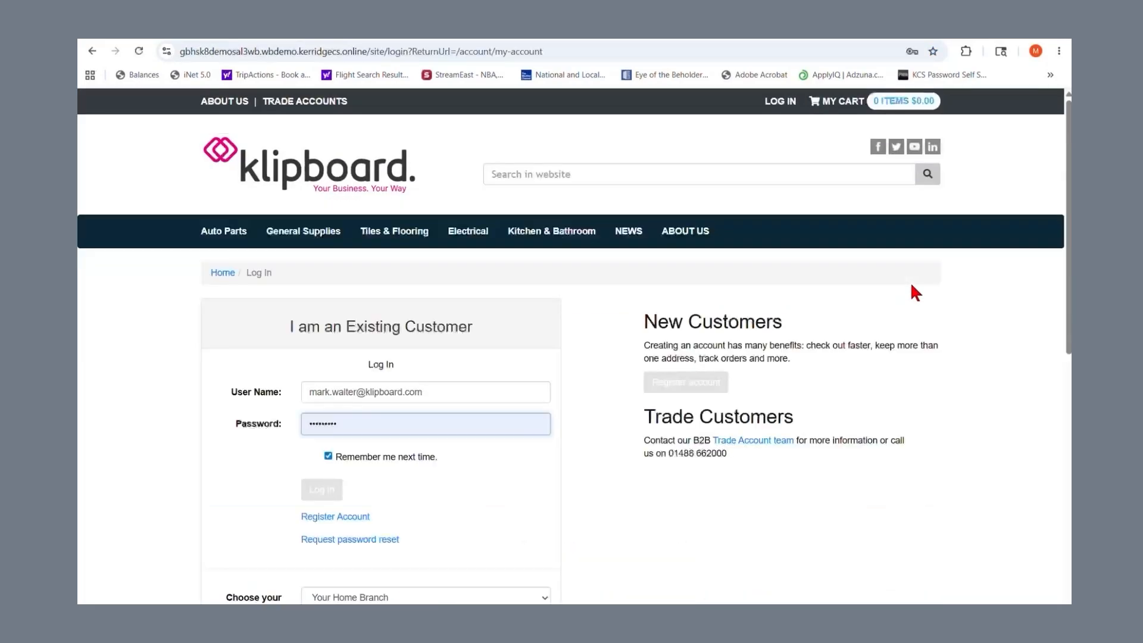
{"action": "left_click", "coordinate": [321, 489]}
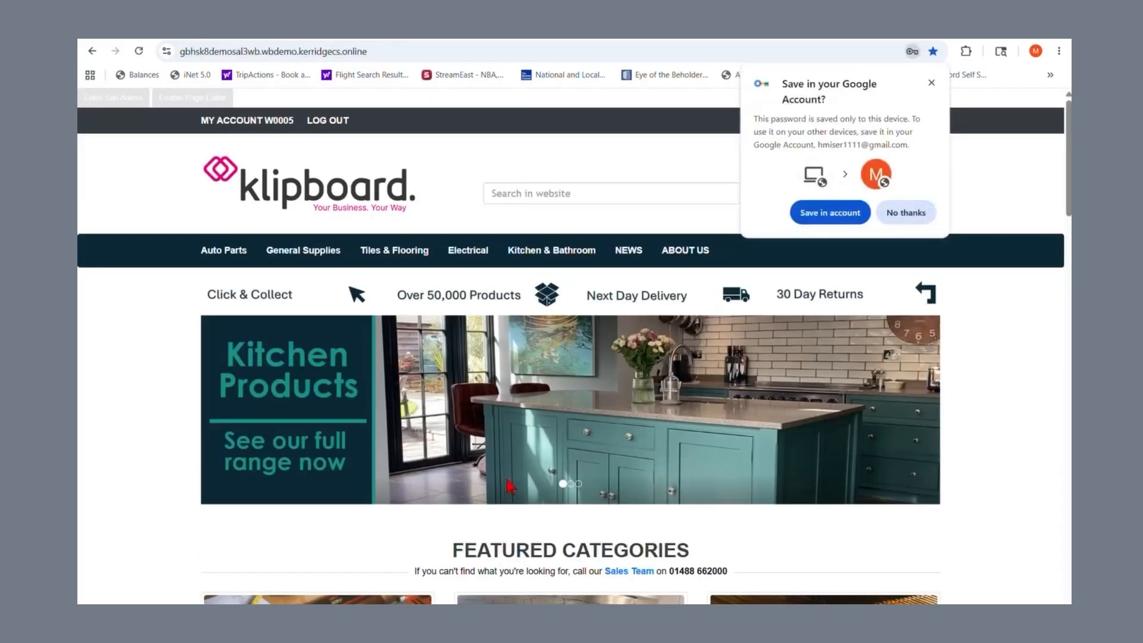
{"action": "left_click", "coordinate": [807, 213]}
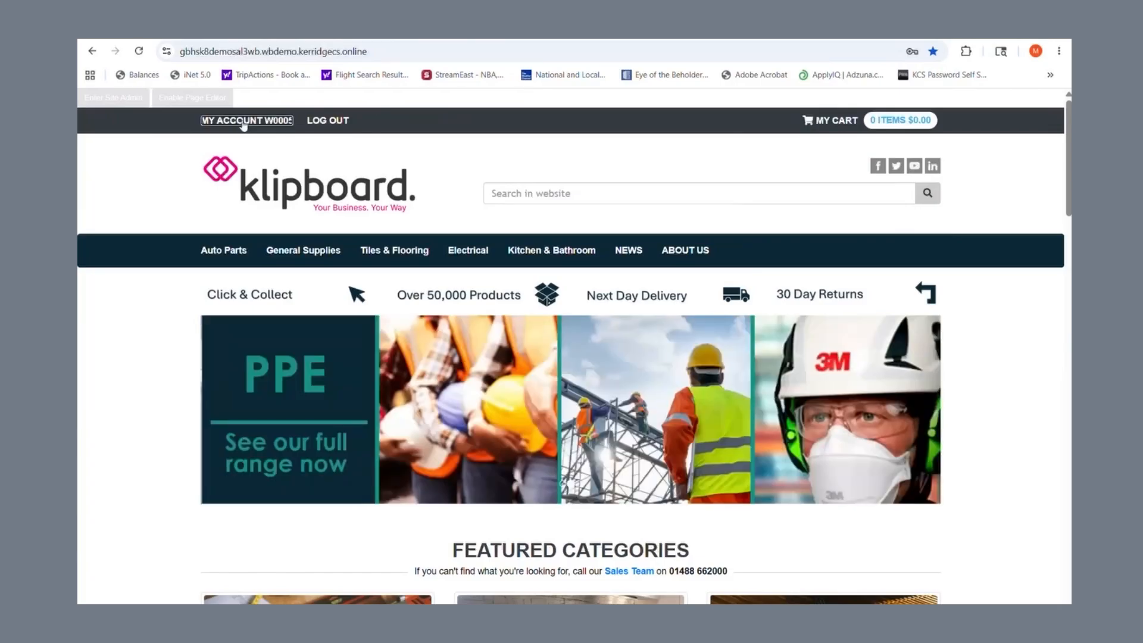
{"action": "left_click", "coordinate": [244, 122]}
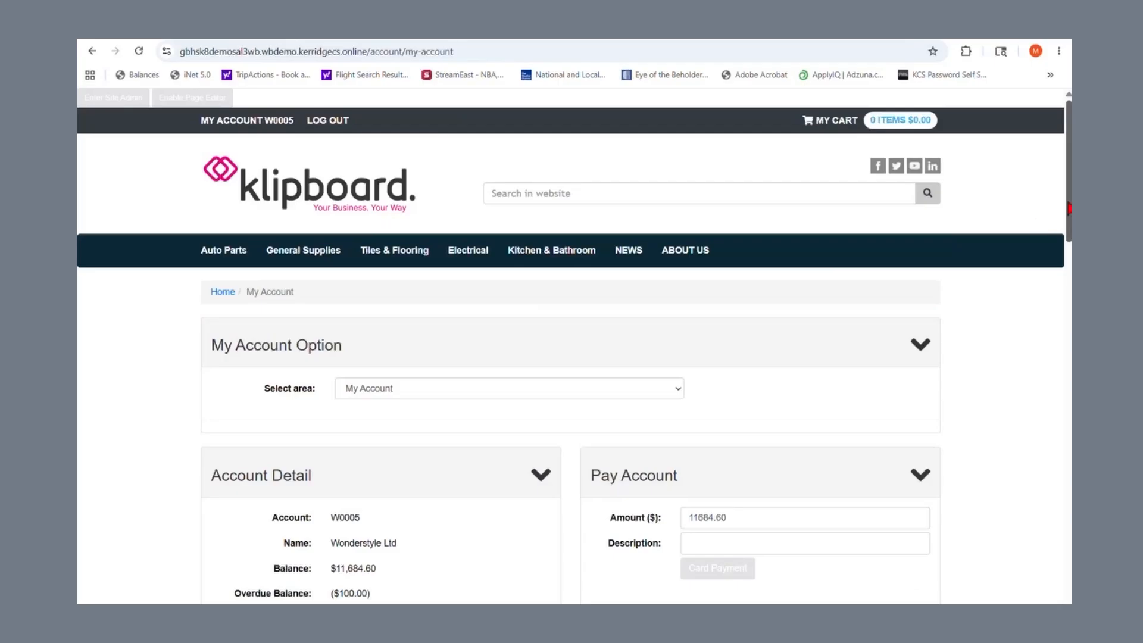
Step: Tick INVOICE/109199 in Account Transactions, make payment, and choose Card Payment for $457.29
{"action": "left_click_drag", "start_coordinate": [1069, 211], "coordinate": [1069, 245]}
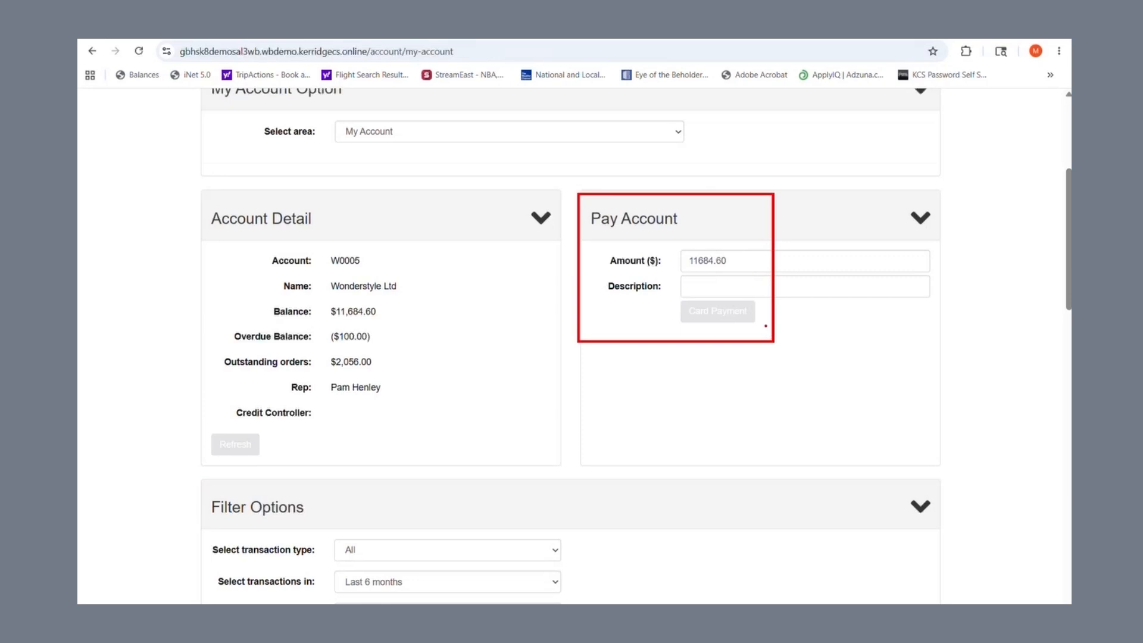
{"action": "scroll", "coordinate": [1066, 263], "scroll_direction": "down", "scroll_amount": 1}
{"action": "scroll", "coordinate": [1055, 321], "scroll_direction": "down", "scroll_amount": 10}
{"action": "scroll", "coordinate": [1046, 418], "scroll_direction": "down", "scroll_amount": 1}
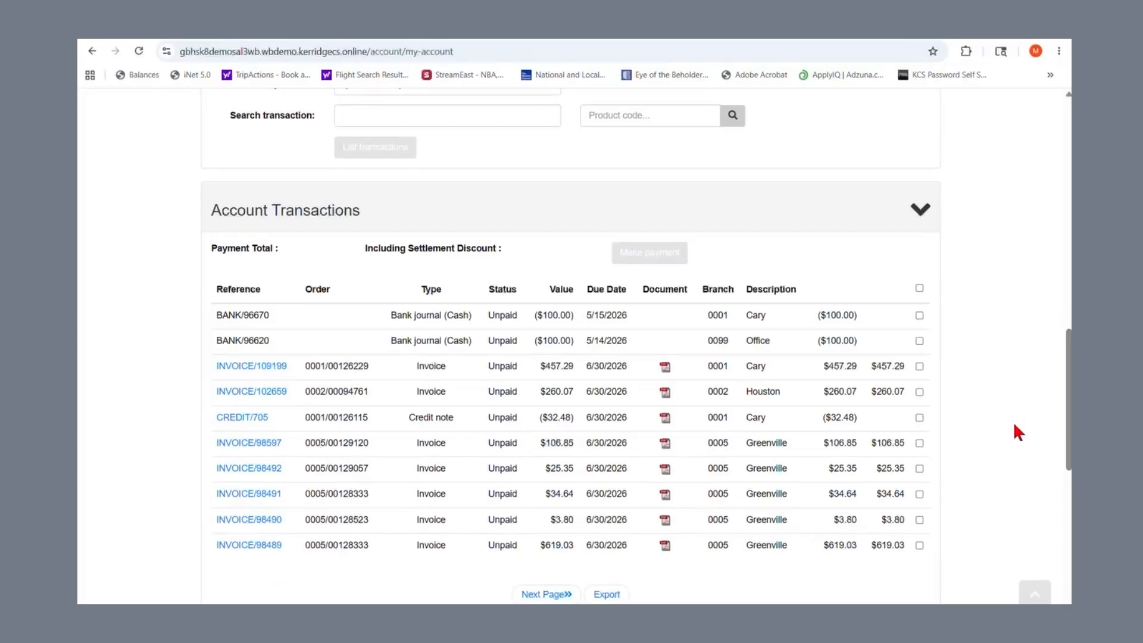
{"action": "left_click", "coordinate": [919, 365]}
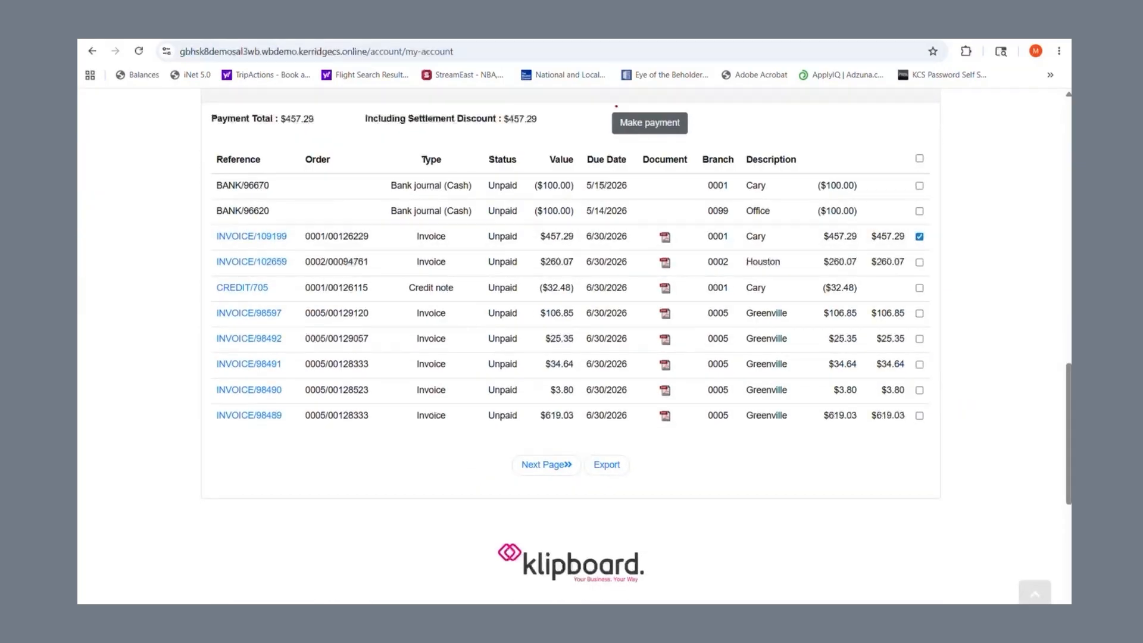
{"action": "left_click", "coordinate": [650, 123]}
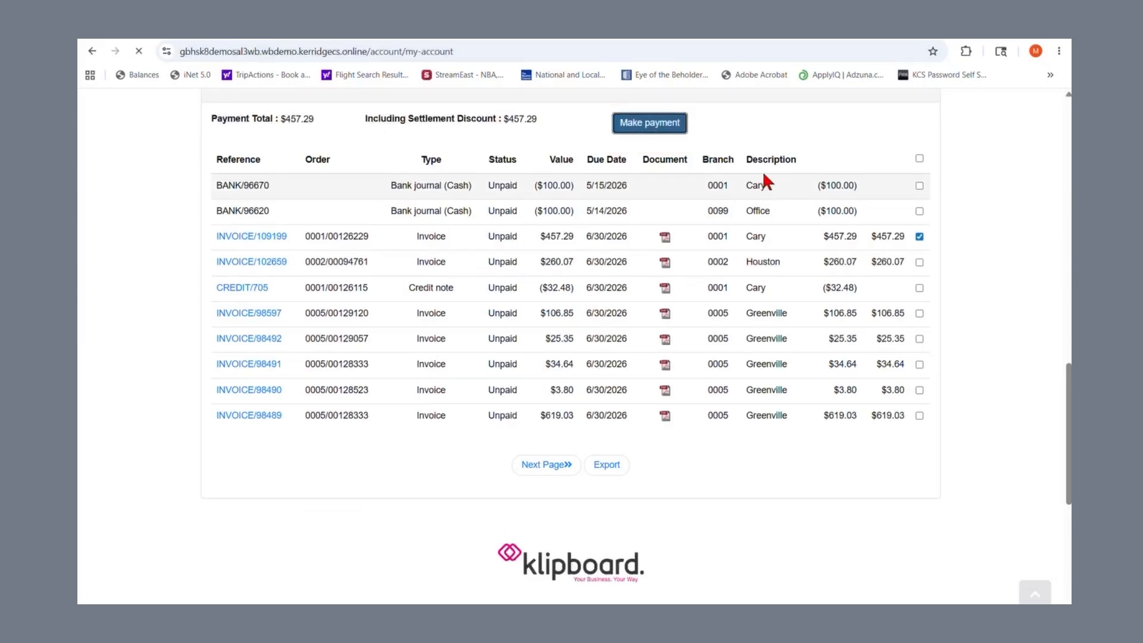
{"action": "scroll", "coordinate": [739, 334], "scroll_direction": "down", "scroll_amount": 3}
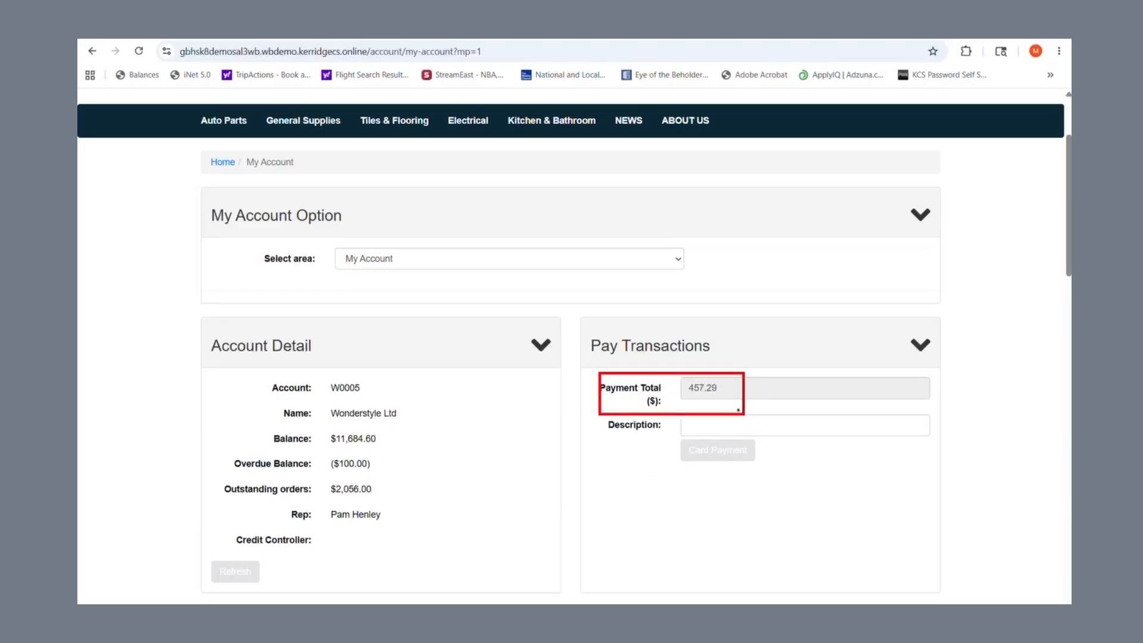
{"action": "left_click", "coordinate": [729, 451]}
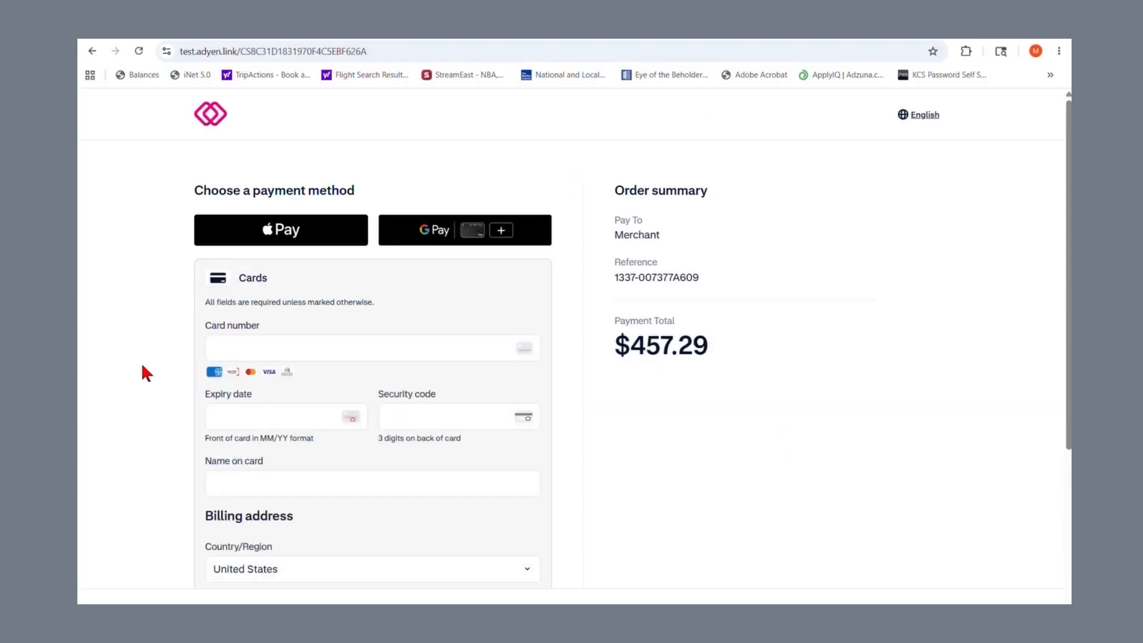
Step: Fill the card and billing address from the saved KLIPBOARD MONEY Visa details
{"action": "left_click", "coordinate": [314, 348]}
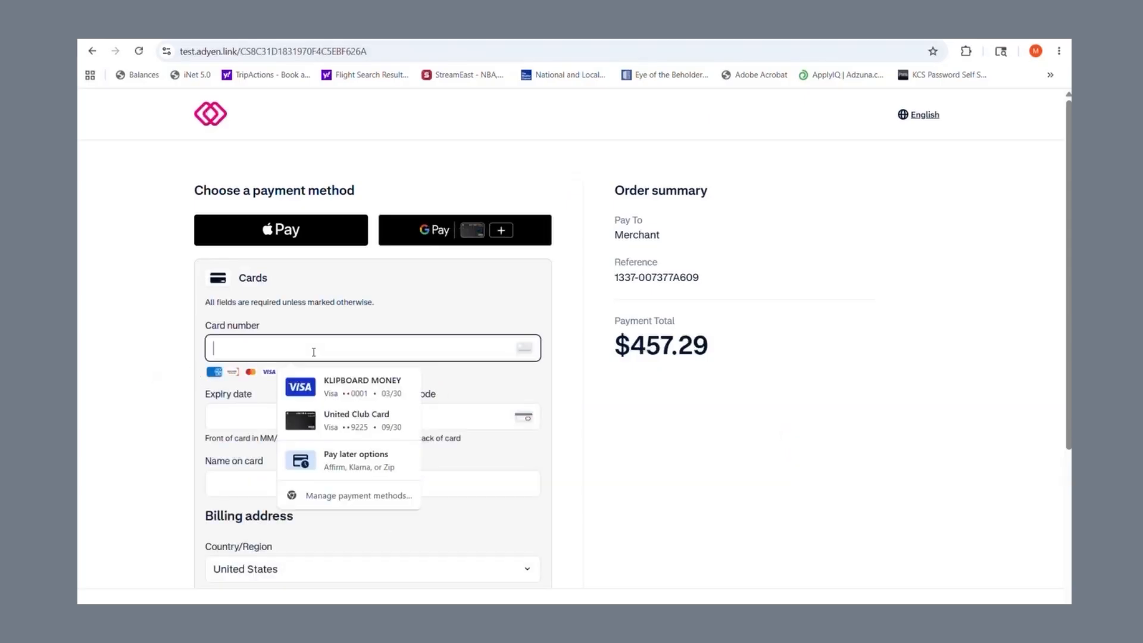
{"action": "left_click", "coordinate": [343, 390]}
{"action": "scroll", "coordinate": [131, 362], "scroll_direction": "down", "scroll_amount": 2}
{"action": "left_click", "coordinate": [249, 487]}
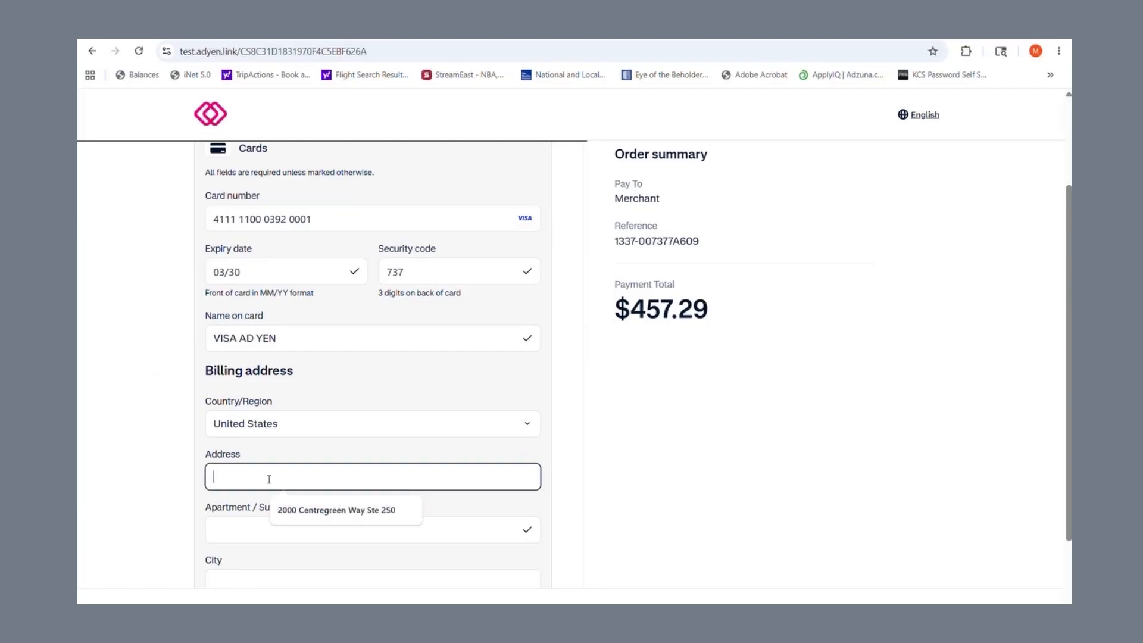
{"action": "left_click", "coordinate": [296, 510]}
{"action": "scroll", "coordinate": [170, 488], "scroll_direction": "down", "scroll_amount": 2}
Step: Autofill city, state and zip from the saved address, retyping the state
{"action": "left_click", "coordinate": [272, 470]}
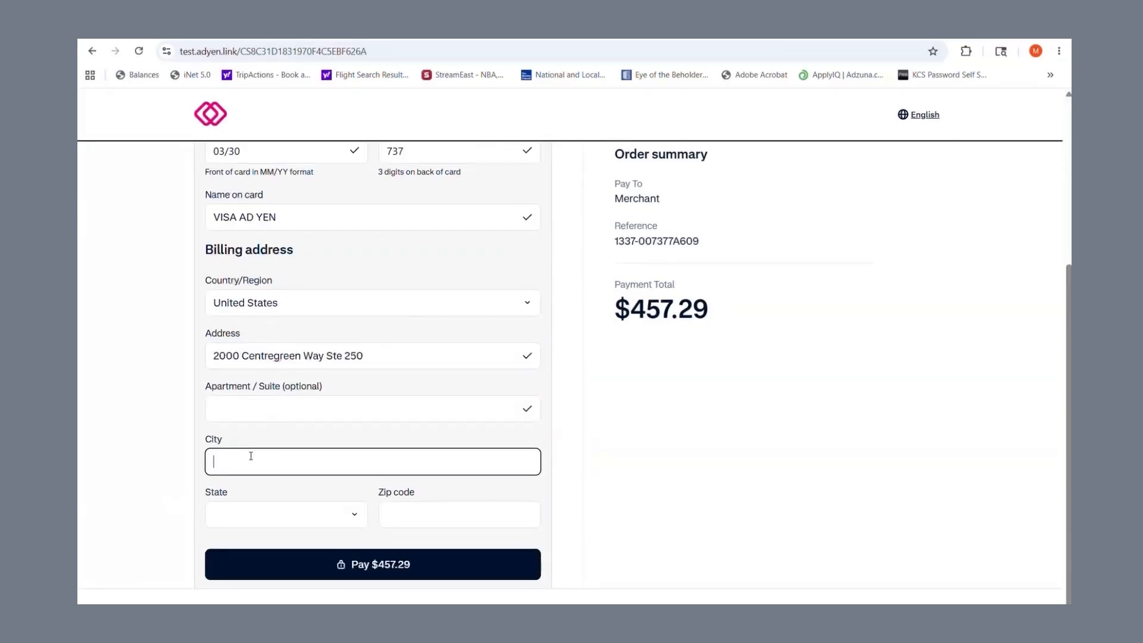
{"action": "left_click", "coordinate": [307, 326]}
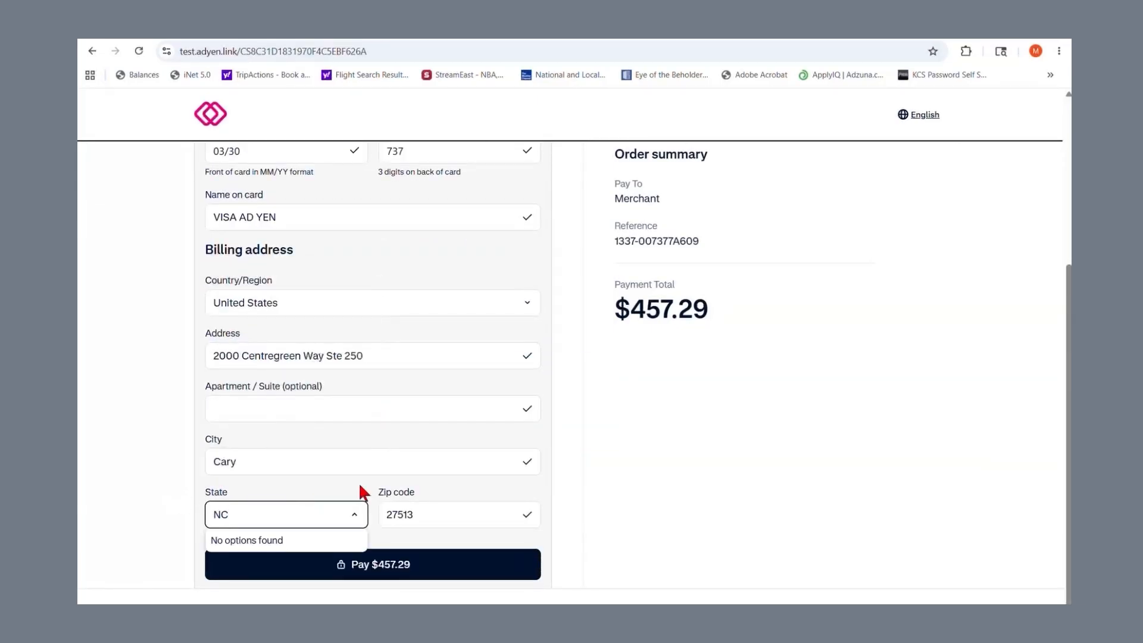
{"action": "key", "text": "BackSpace"}
{"action": "type", "text": "orht"}
{"action": "key", "text": "BackSpace"}
{"action": "type", "text": "h"}
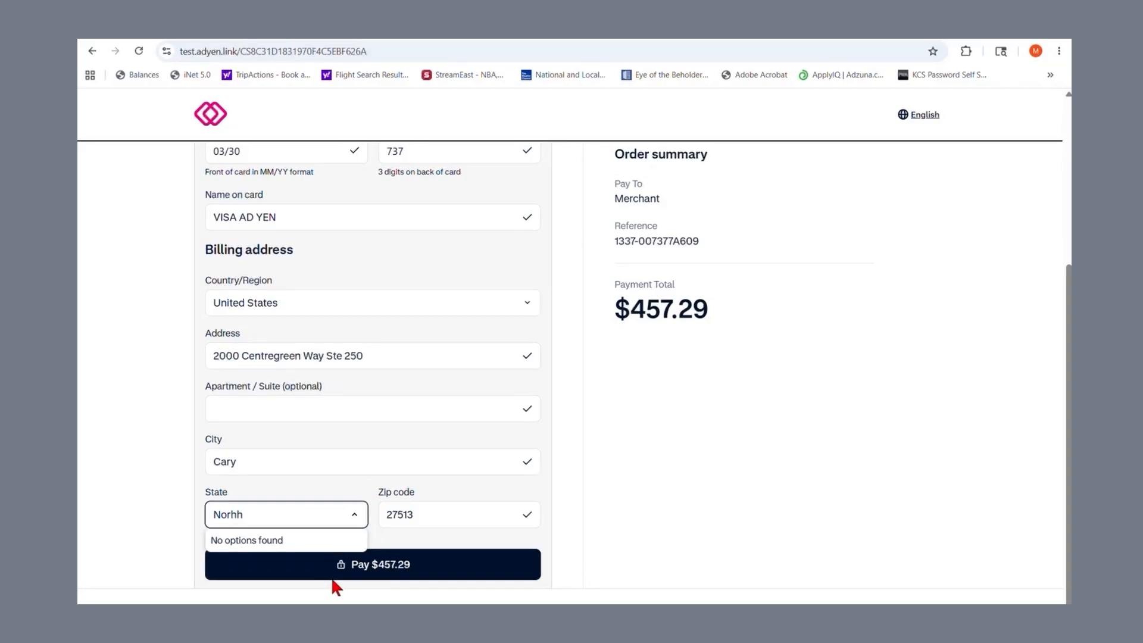
{"action": "key", "text": "BackSpace"}
{"action": "key", "text": "BackSpace"}
{"action": "type", "text": "th"}
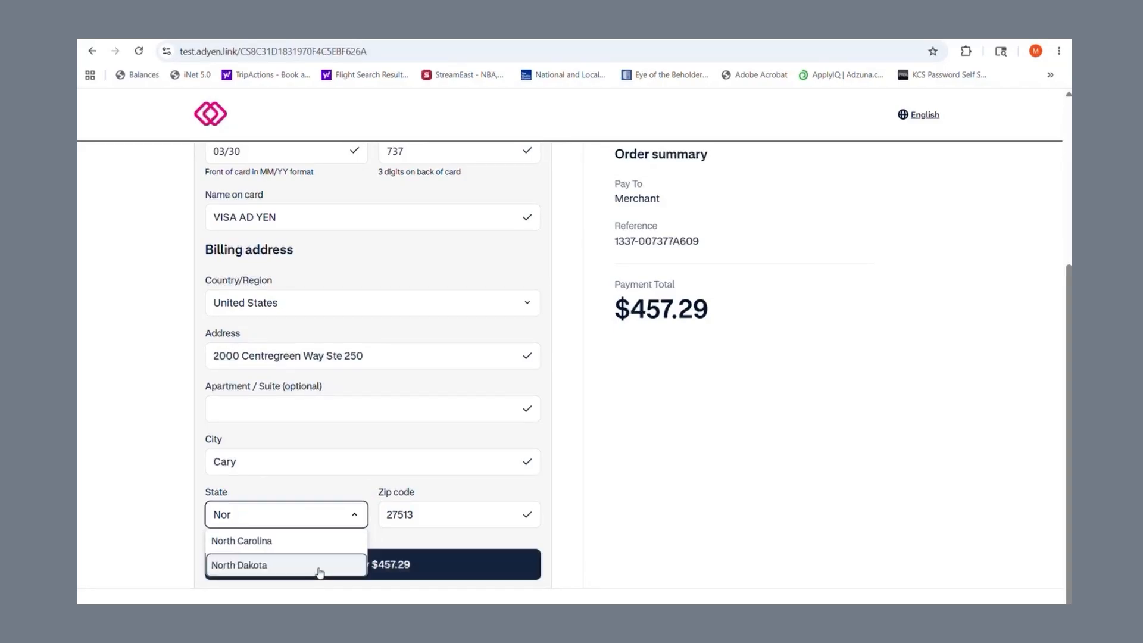
{"action": "key", "text": "Tab"}
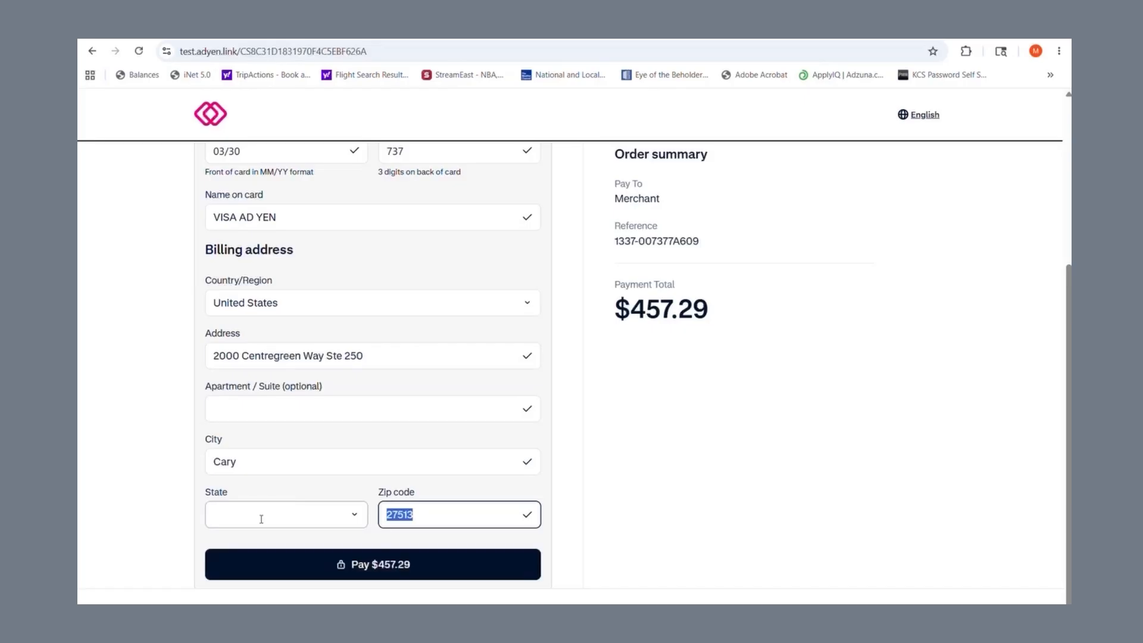
Step: Select North Carolina as the state and pay the $457.29 invoice
{"action": "left_click", "coordinate": [260, 517]}
{"action": "type", "text": "o"}
{"action": "key", "text": "BackSpace"}
{"action": "type", "text": "north"}
{"action": "left_click", "coordinate": [265, 541]}
{"action": "left_click", "coordinate": [317, 561]}
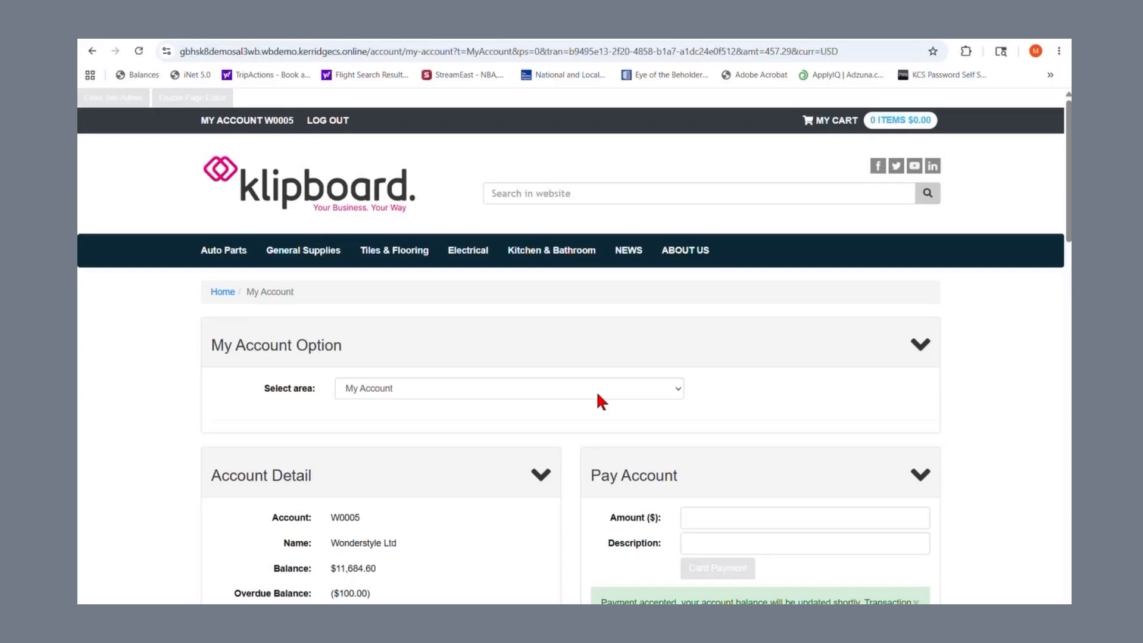
{"action": "scroll", "coordinate": [601, 384], "scroll_direction": "down", "scroll_amount": 2}
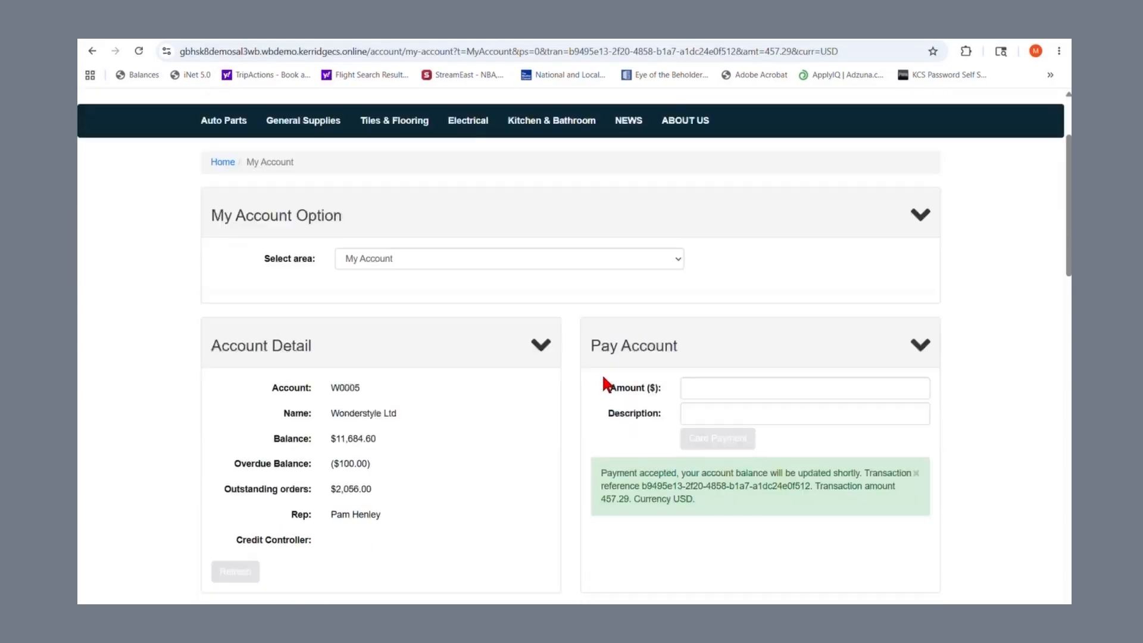